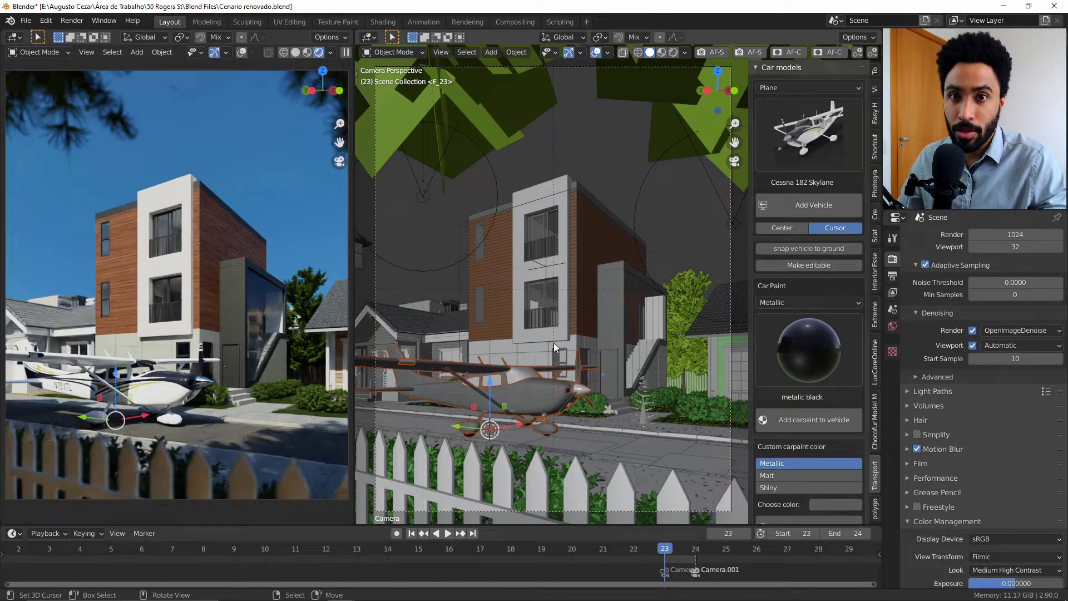
Switch the left viewport to solid shading and delete the Cessna plane.
{"action": "left_click", "coordinate": [816, 135]}
{"action": "left_click", "coordinate": [815, 87]}
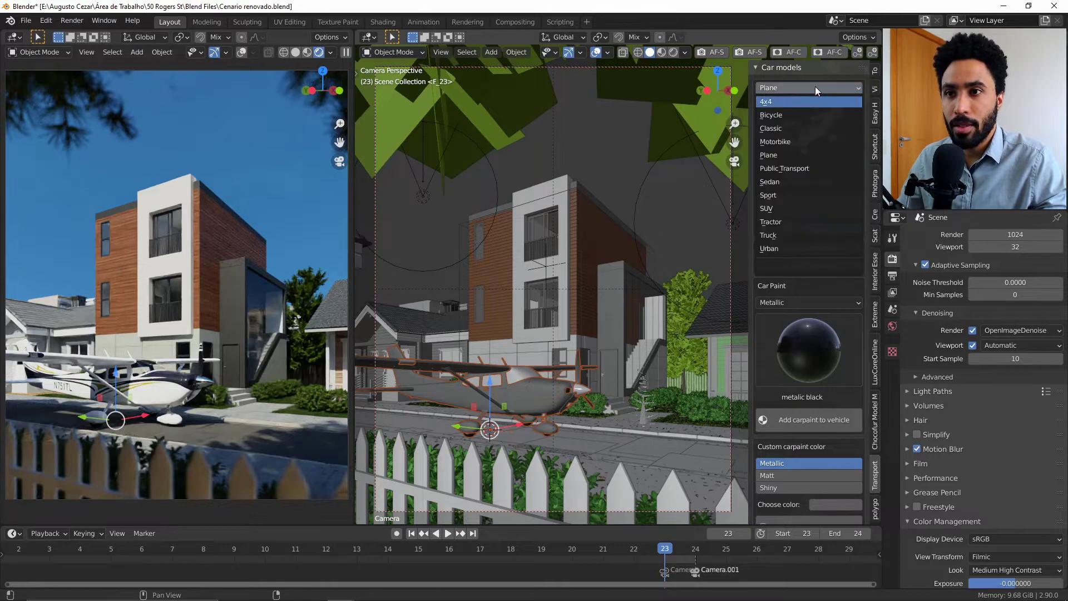
{"action": "key", "text": "z"}
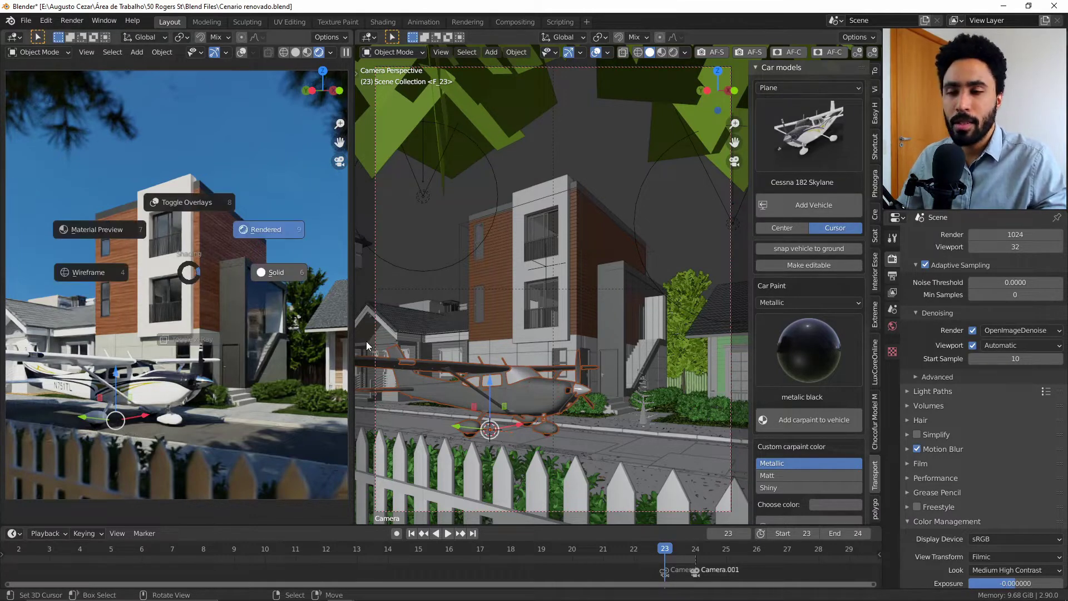
{"action": "left_click", "coordinate": [366, 341]}
{"action": "key", "text": "x"}
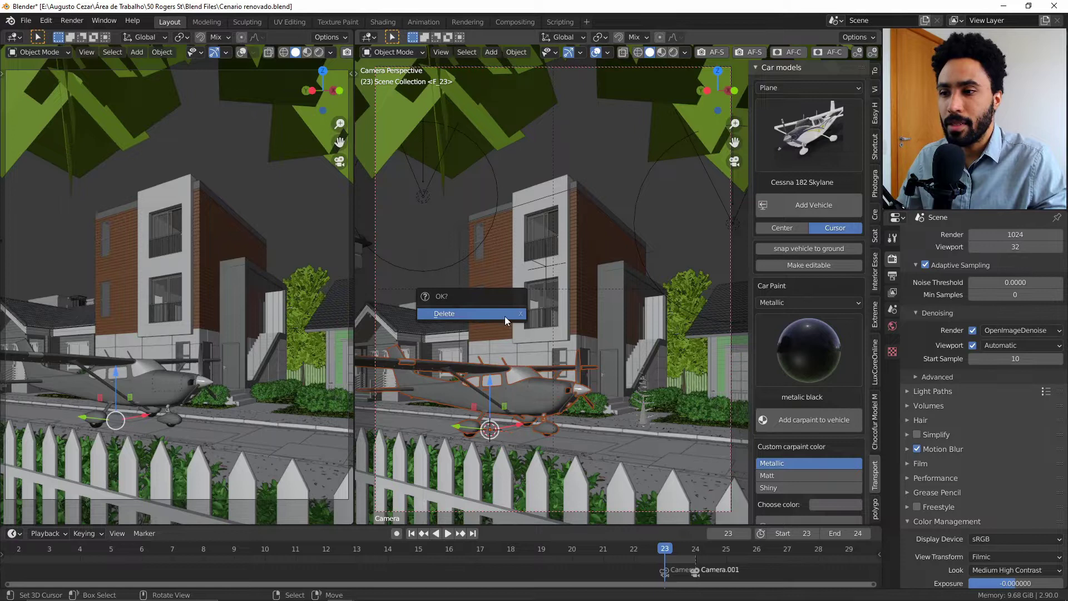
{"action": "left_click", "coordinate": [505, 315]}
Set the vehicle category to SUV and pick the Volkswagen T-Roc model.
{"action": "left_click", "coordinate": [766, 129]}
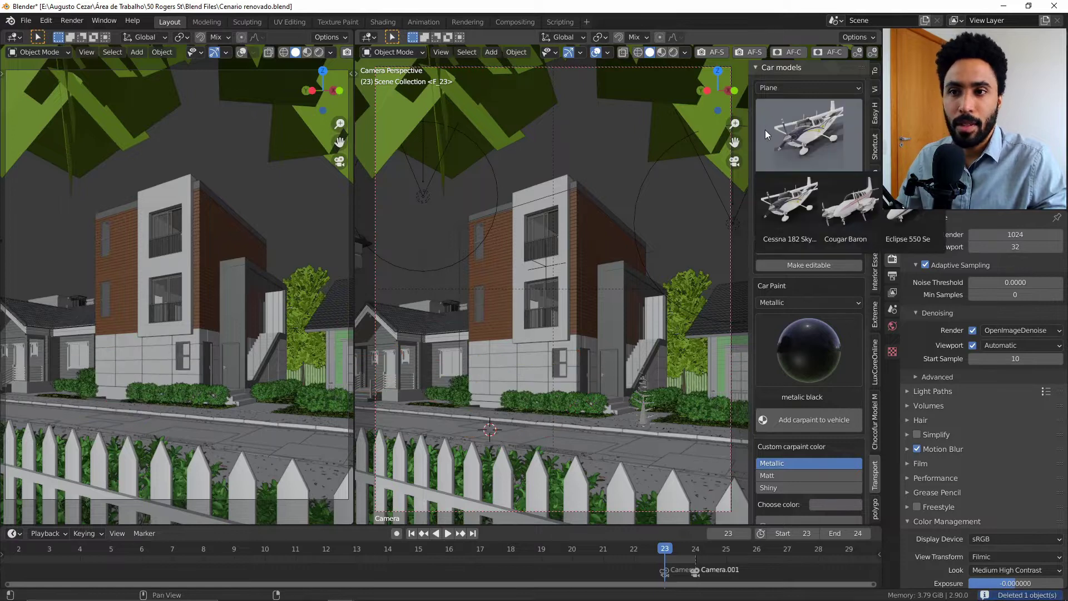
{"action": "left_click", "coordinate": [820, 84]}
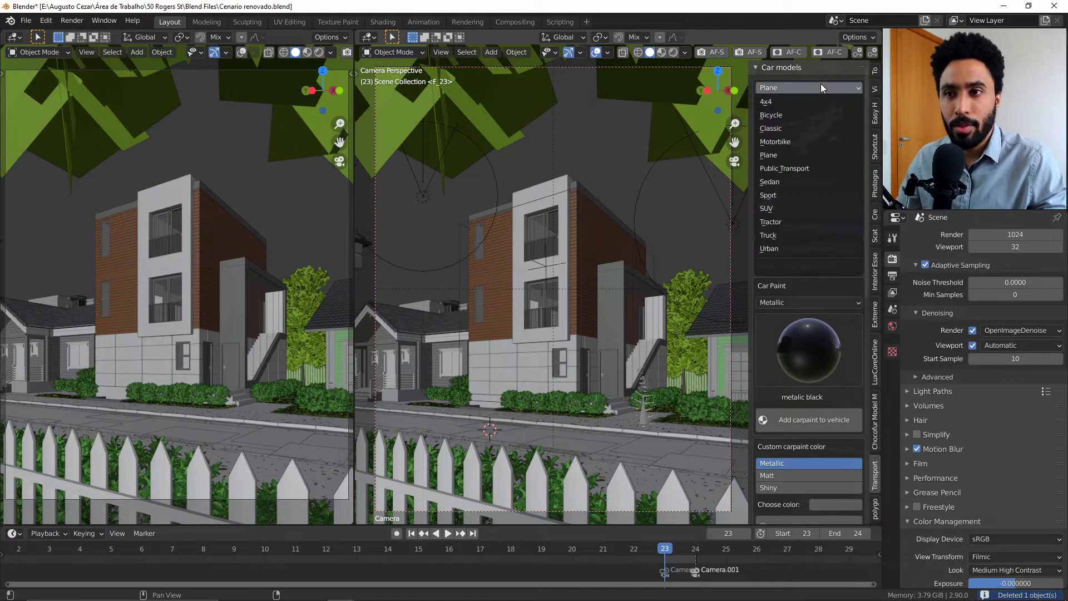
{"action": "left_click", "coordinate": [782, 208]}
{"action": "left_click", "coordinate": [805, 134]}
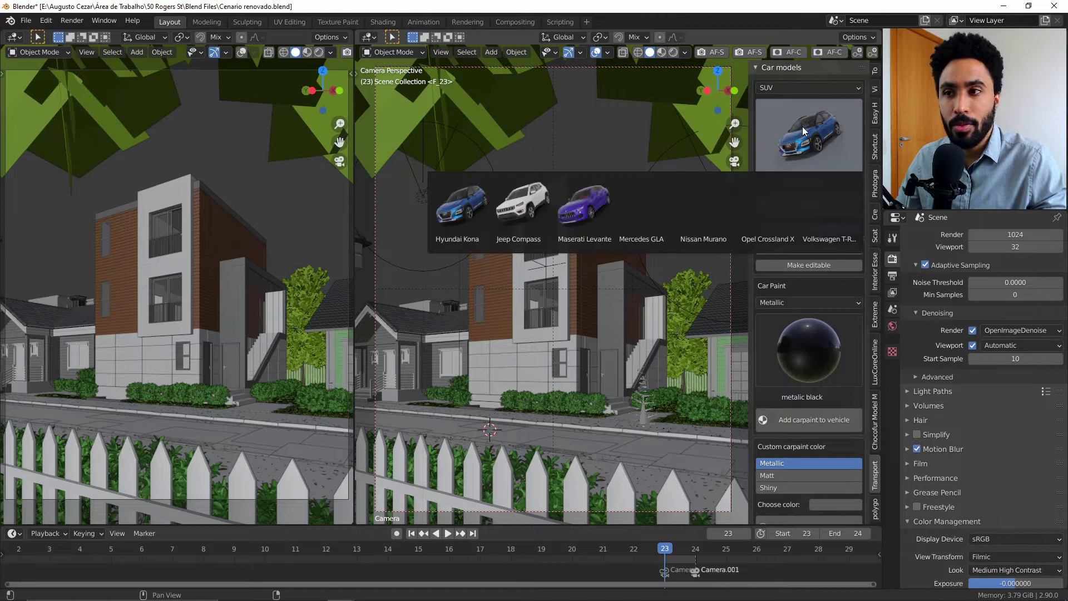
{"action": "left_click", "coordinate": [810, 158]}
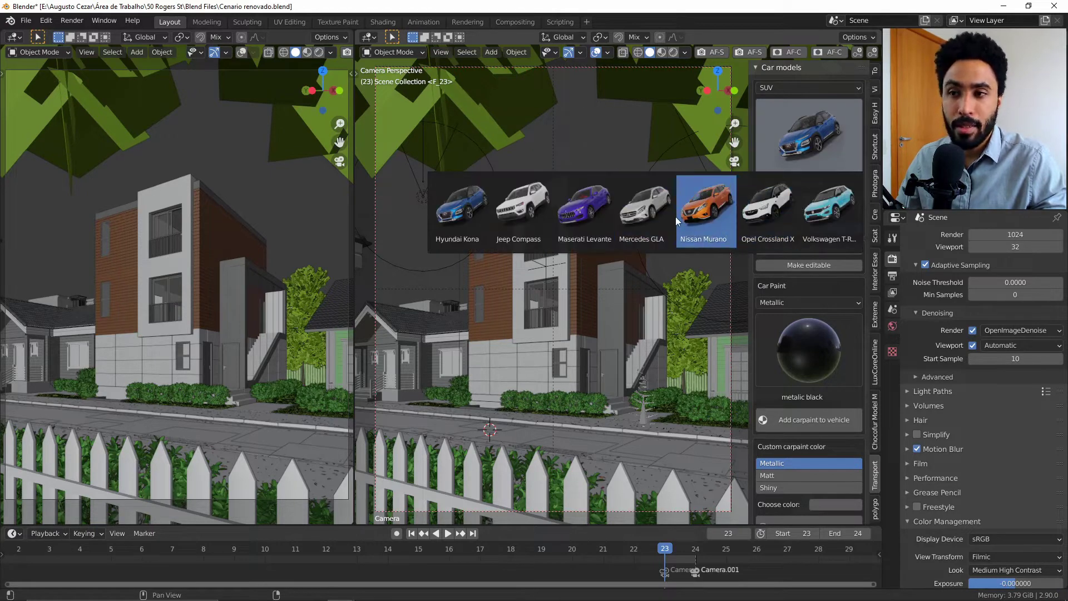
{"action": "left_click", "coordinate": [823, 215]}
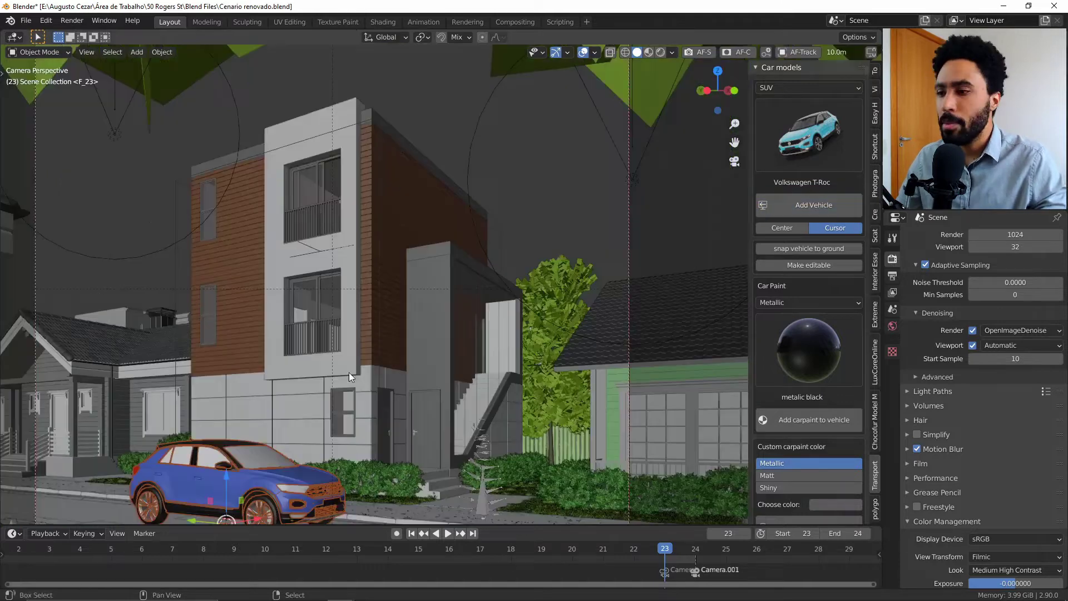
Isolate the new T-Roc in local view and orbit around it down to the hood.
{"action": "middle_click_drag", "start_coordinate": [349, 373], "coordinate": [533, 164], "text": "shift"}
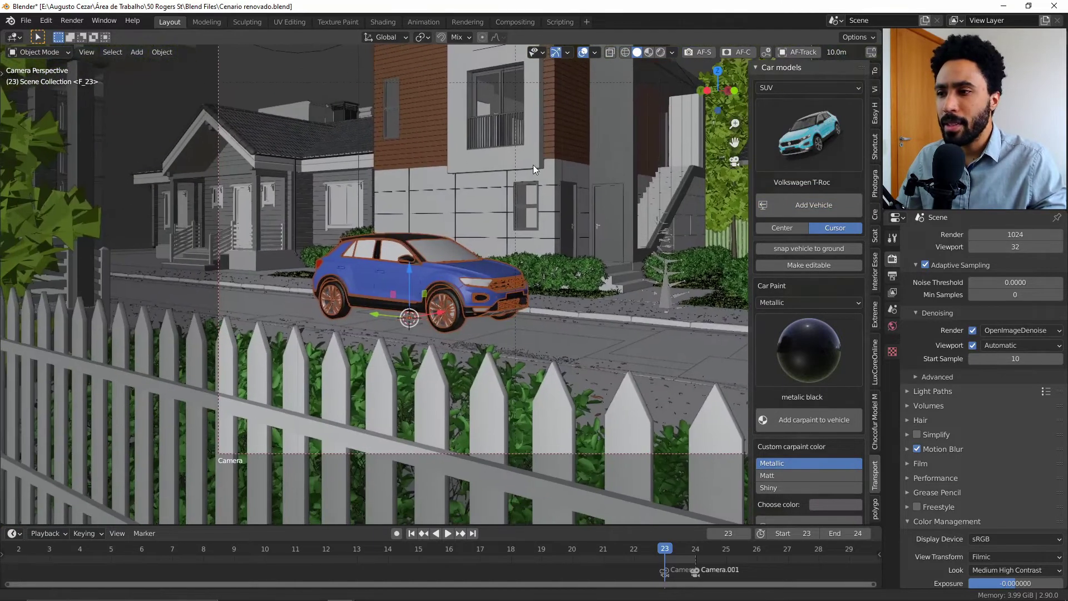
{"action": "scroll", "coordinate": [498, 232], "scroll_direction": "up", "scroll_amount": 3}
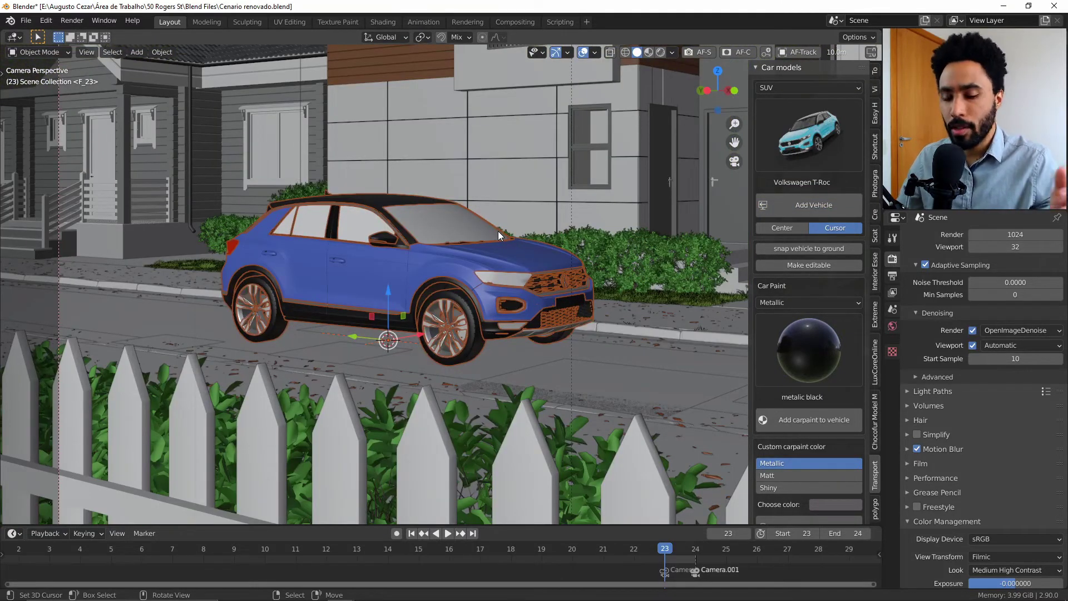
{"action": "key", "text": "KP_Divide"}
{"action": "middle_click_drag", "start_coordinate": [499, 231], "coordinate": [518, 280]}
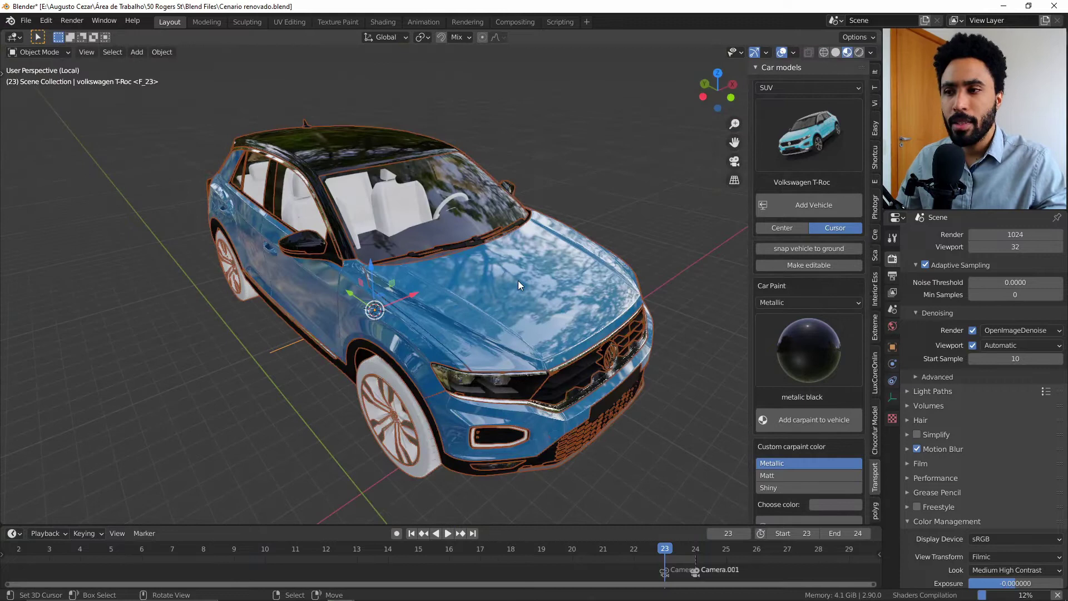
{"action": "scroll", "coordinate": [519, 280], "scroll_direction": "down", "scroll_amount": 1}
{"action": "key", "text": "alt+a"}
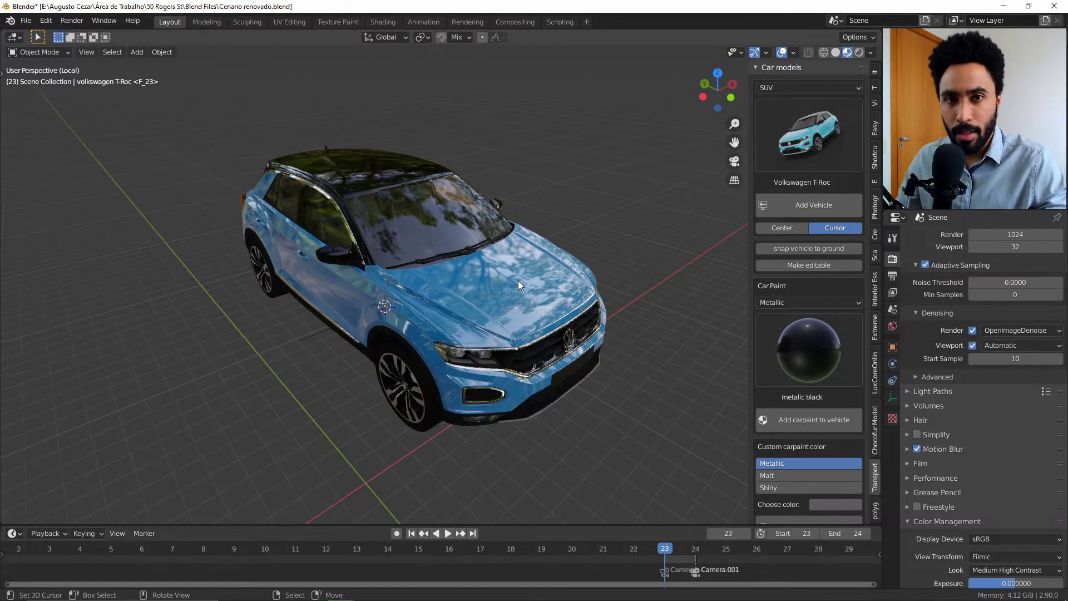
{"action": "middle_click_drag", "start_coordinate": [538, 282], "coordinate": [471, 245]}
{"action": "scroll", "coordinate": [428, 286], "scroll_direction": "down", "scroll_amount": 2}
{"action": "key", "text": "a"}
{"action": "scroll", "coordinate": [429, 286], "scroll_direction": "up", "scroll_amount": 3}
{"action": "key", "text": "alt+a"}
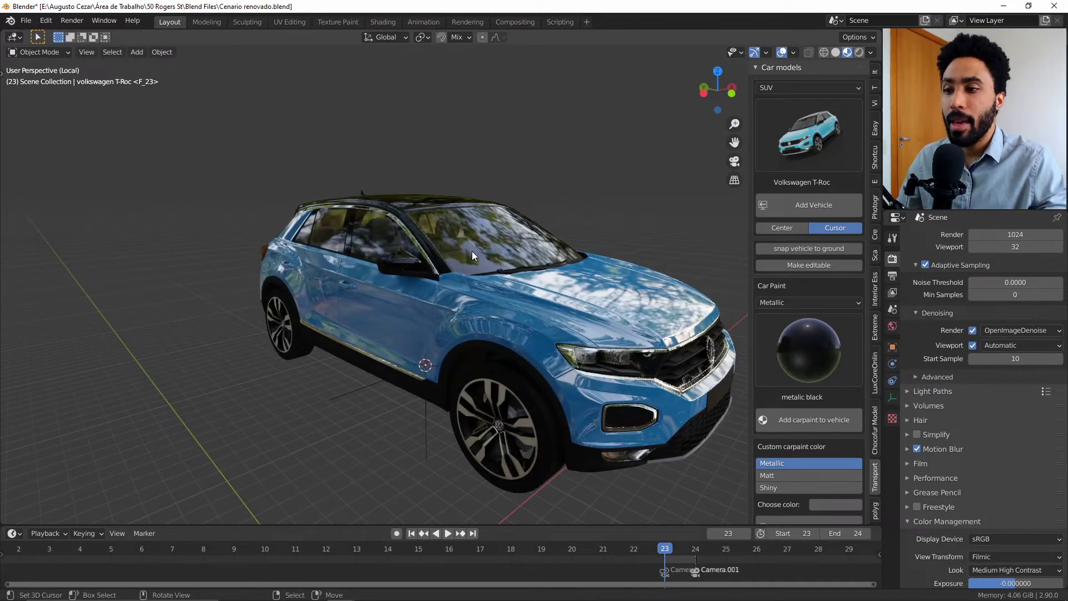
{"action": "middle_click_drag", "start_coordinate": [471, 251], "coordinate": [500, 266]}
{"action": "key", "text": "z"}
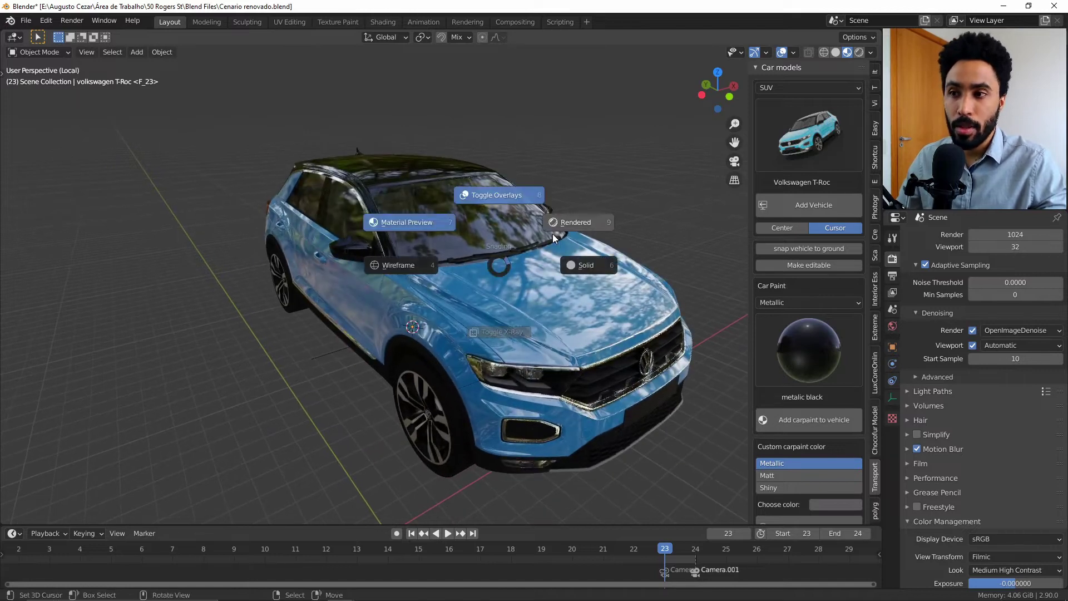
{"action": "left_click", "coordinate": [552, 233]}
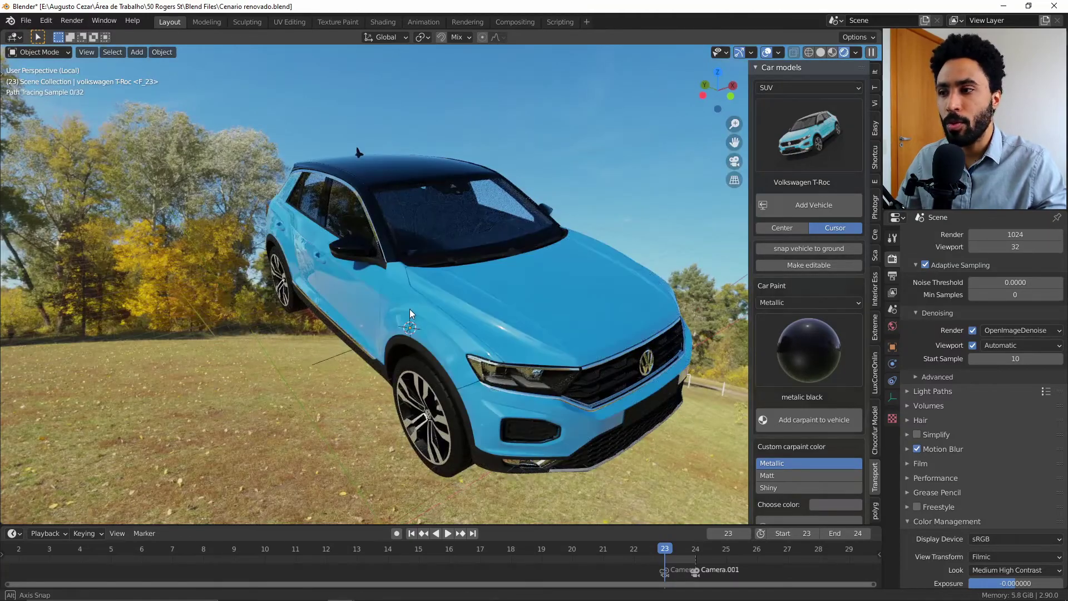
{"action": "middle_click_drag", "start_coordinate": [410, 309], "coordinate": [451, 299]}
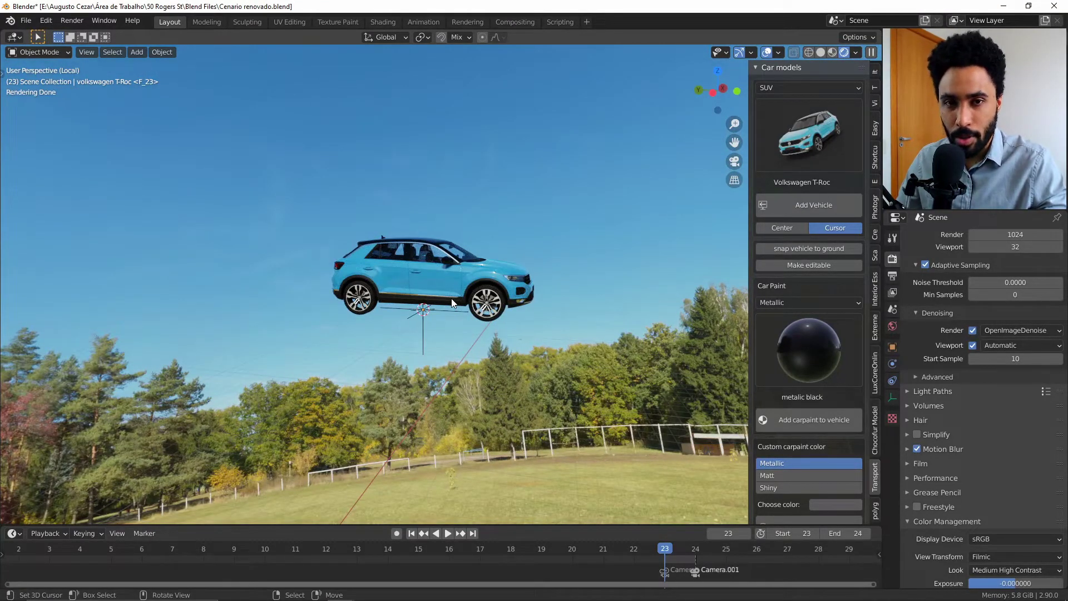
{"action": "mouse_move", "coordinate": [452, 299]}
{"action": "middle_mouse_down"}
{"action": "mouse_move", "coordinate": [416, 304]}
{"action": "mouse_move", "coordinate": [436, 308]}
{"action": "middle_mouse_up"}
{"action": "right_click", "coordinate": [423, 307]}
{"action": "scroll", "coordinate": [422, 306], "scroll_direction": "up", "scroll_amount": 3}
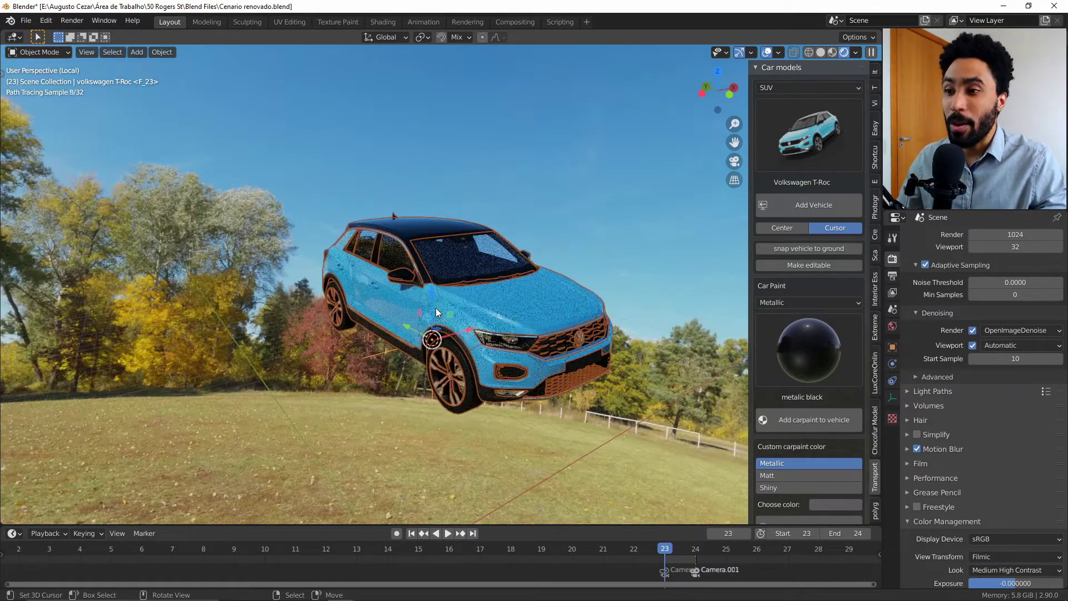
{"action": "scroll", "coordinate": [435, 308], "scroll_direction": "up", "scroll_amount": 3}
{"action": "key", "text": "alt+a"}
{"action": "key", "text": "z"}
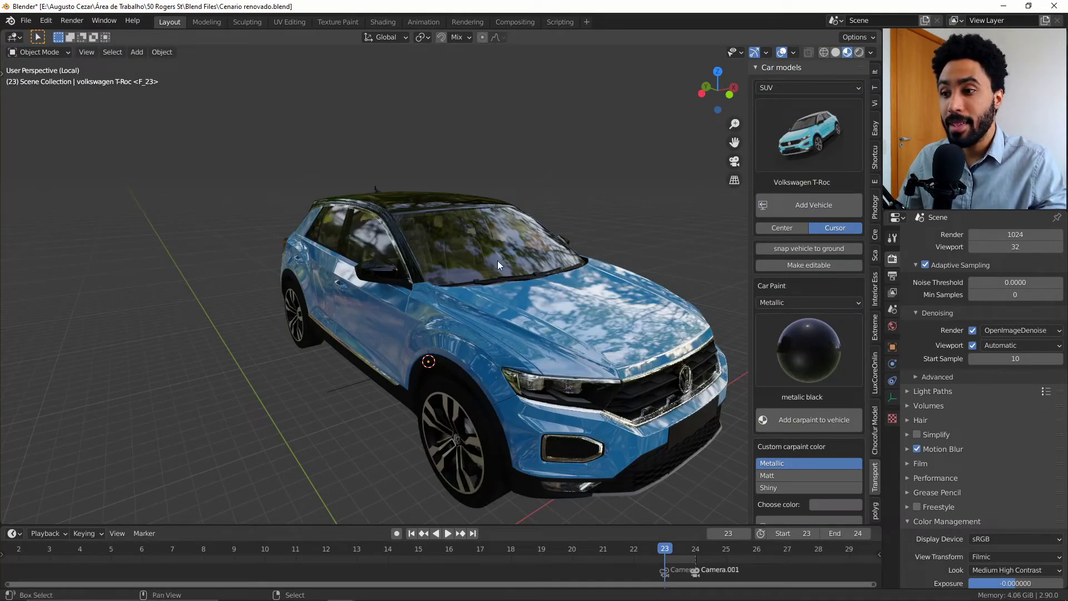
Select the T-Roc and apply a metallic pink car paint preset.
{"action": "middle_click_drag", "start_coordinate": [497, 261], "coordinate": [422, 228]}
{"action": "left_click", "coordinate": [422, 228]}
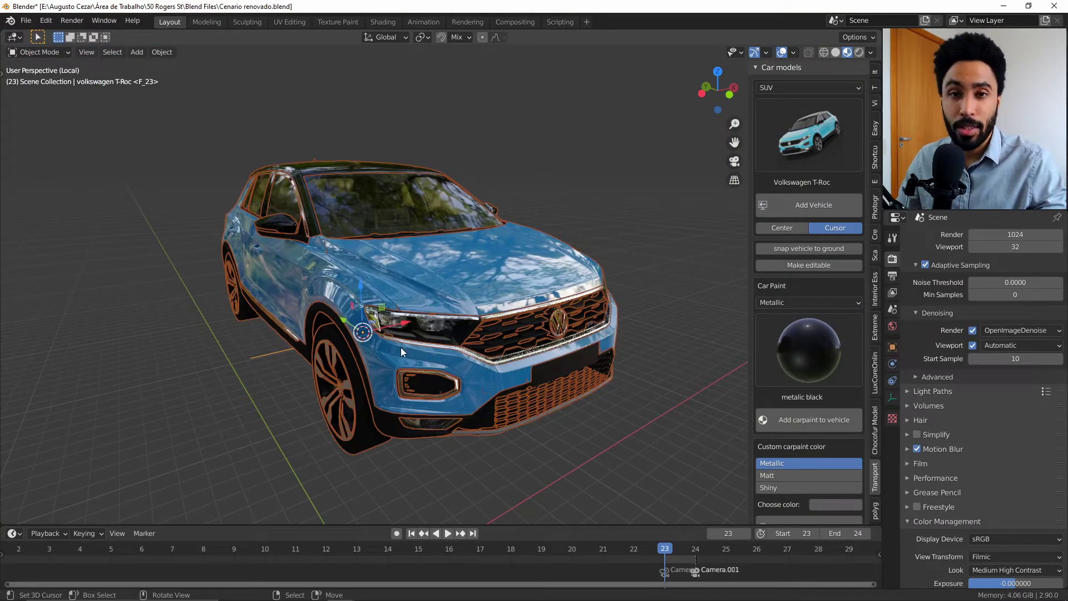
{"action": "scroll", "coordinate": [794, 285], "scroll_direction": "down", "scroll_amount": 3}
{"action": "left_click", "coordinate": [808, 266]}
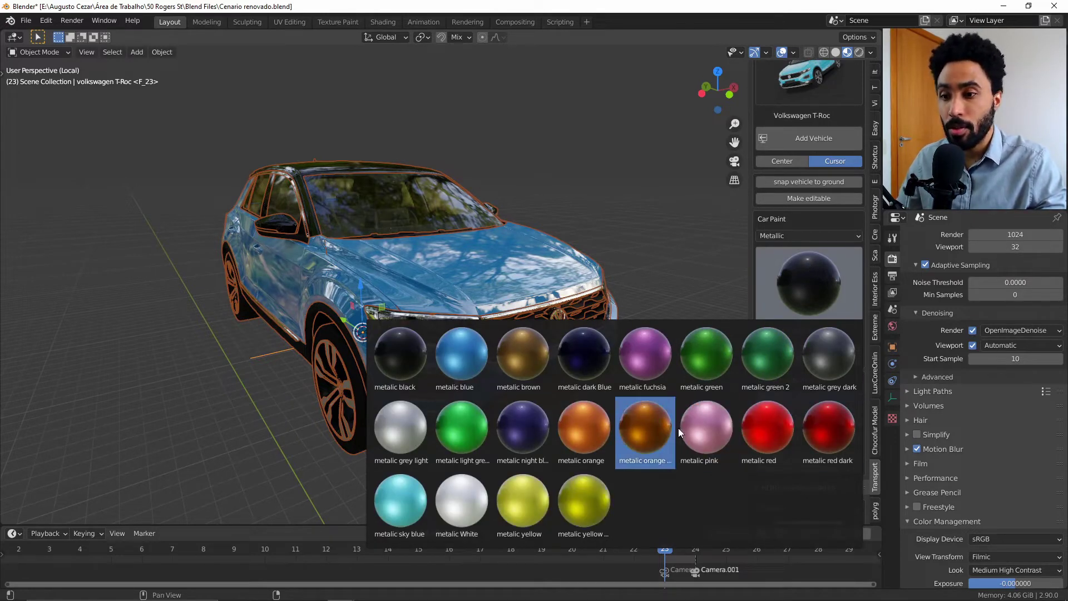
{"action": "left_click", "coordinate": [693, 427]}
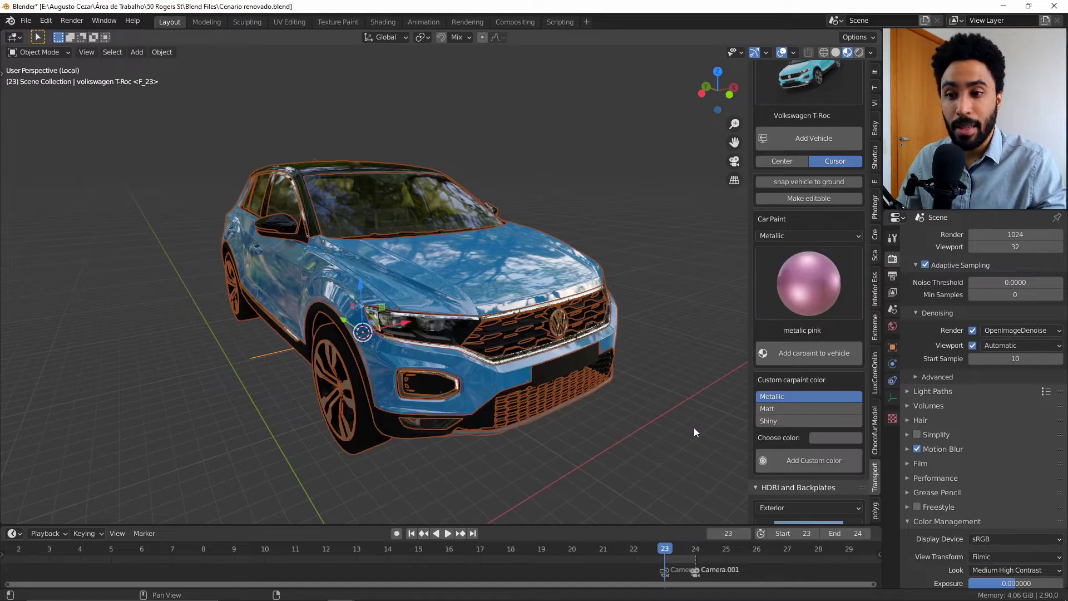
{"action": "left_click", "coordinate": [838, 355]}
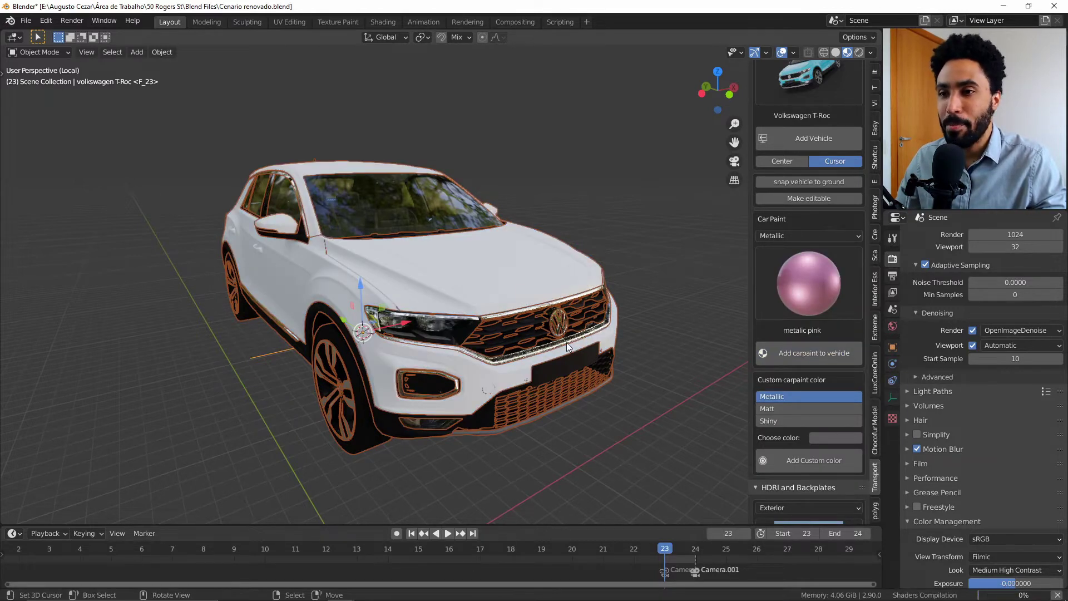
Replace it with the metallic orange car paint preset.
{"action": "middle_click_drag", "start_coordinate": [329, 289], "coordinate": [471, 338]}
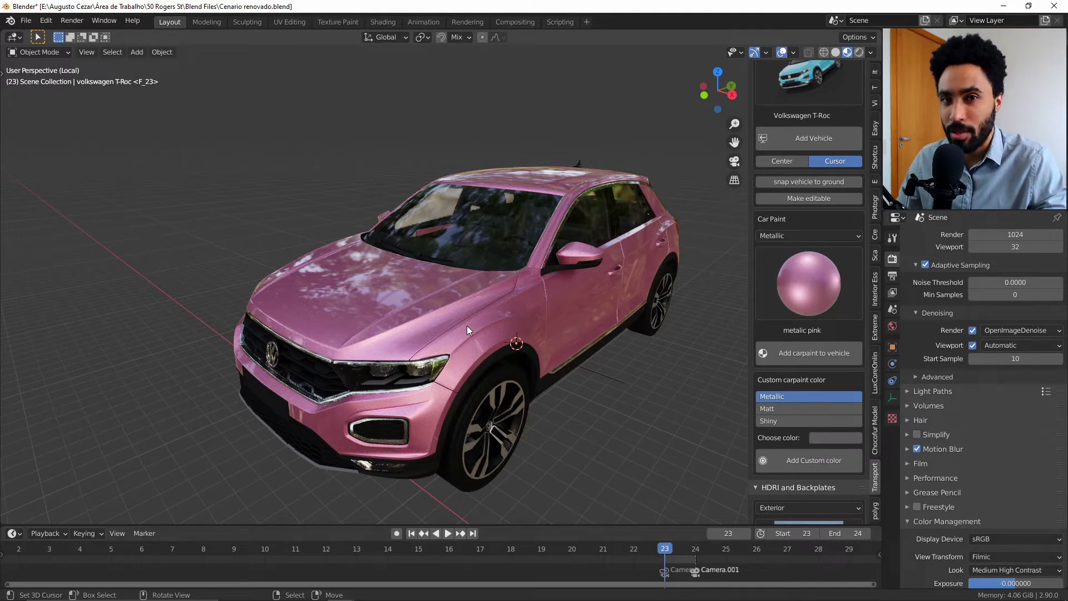
{"action": "left_click", "coordinate": [819, 250]}
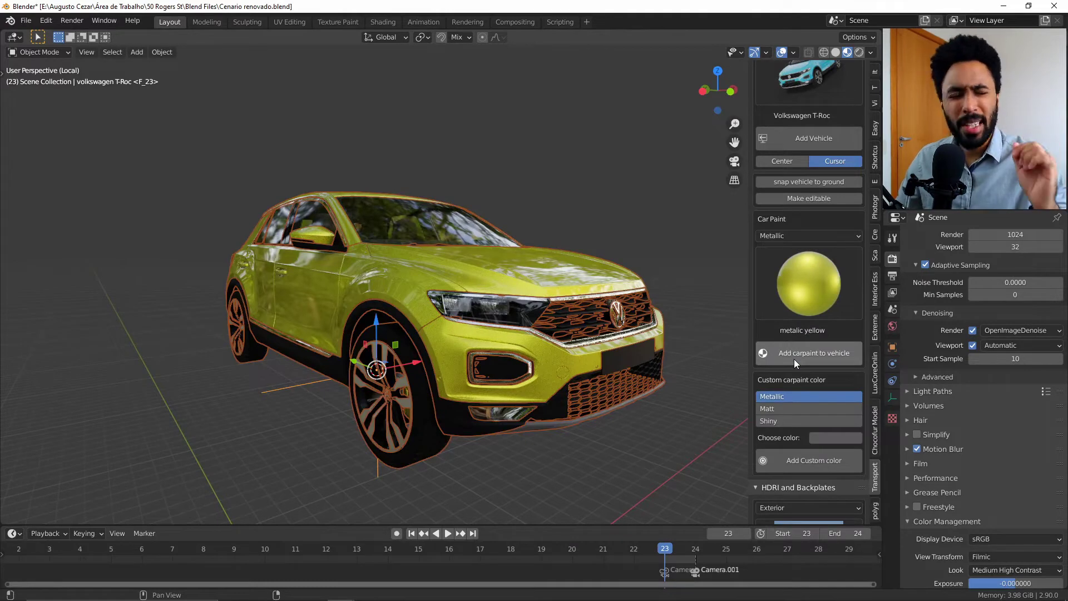
{"action": "left_click", "coordinate": [784, 282]}
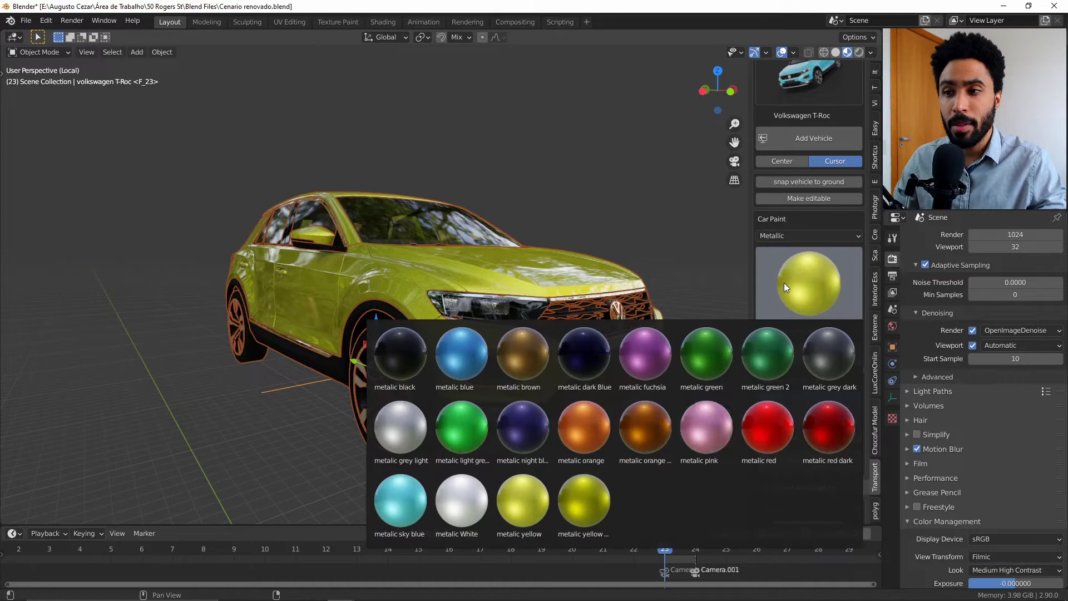
{"action": "left_click", "coordinate": [590, 415]}
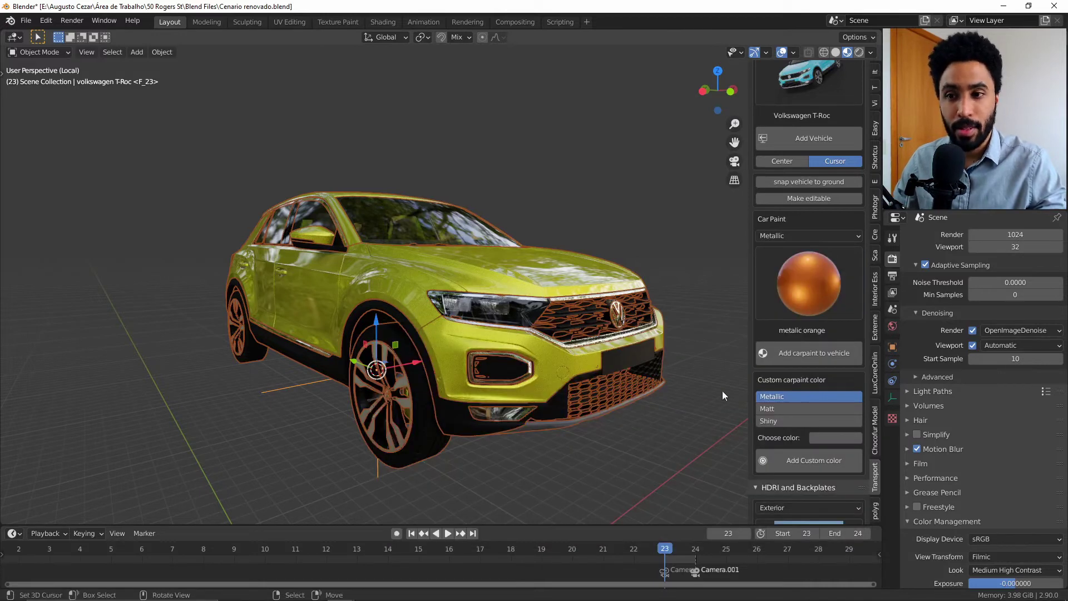
{"action": "left_click", "coordinate": [790, 351]}
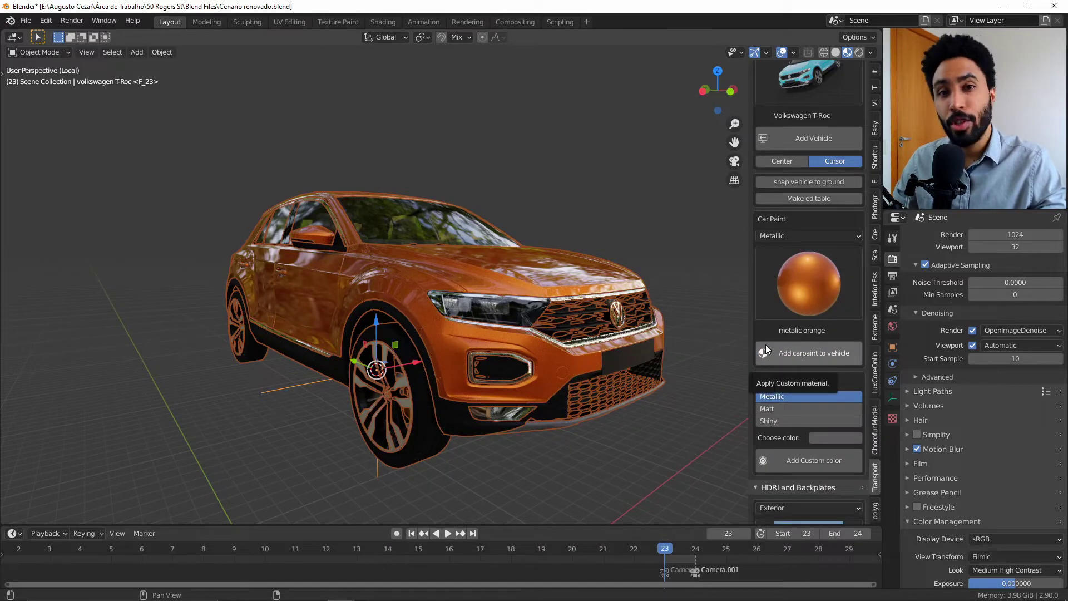
{"action": "scroll", "coordinate": [820, 383], "scroll_direction": "down", "scroll_amount": 4}
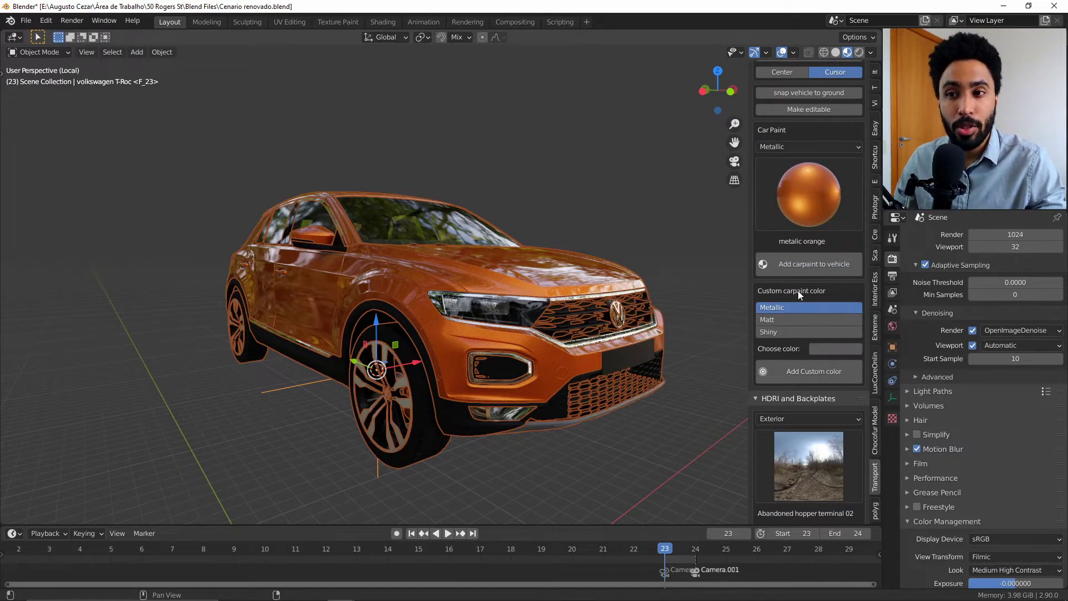
Apply a matt light blue custom paint to the T-Roc.
{"action": "left_click", "coordinate": [795, 319]}
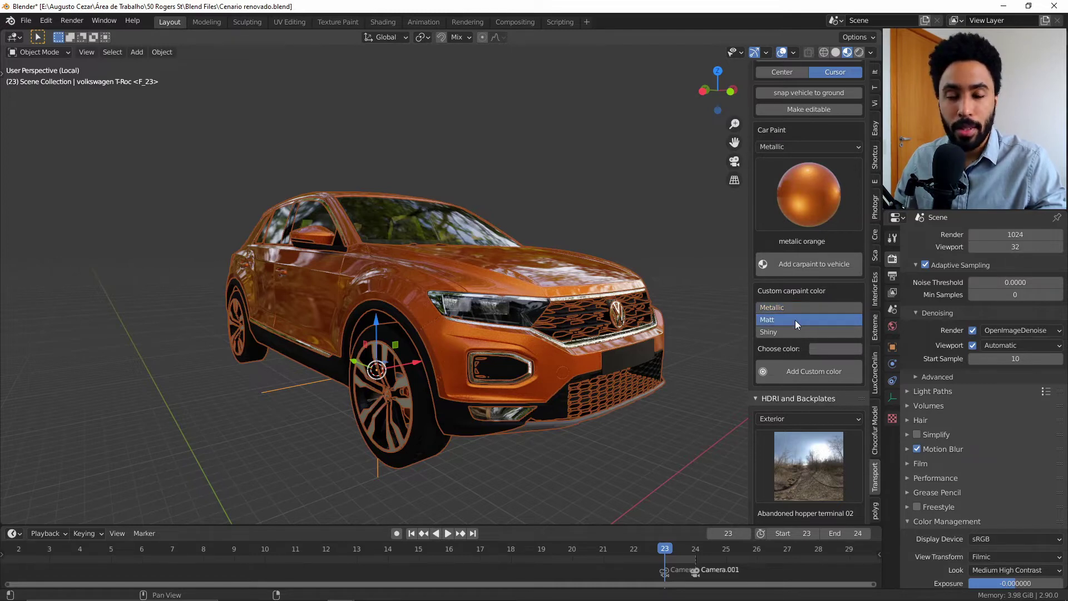
{"action": "left_click", "coordinate": [820, 348]}
{"action": "left_click_drag", "start_coordinate": [914, 230], "coordinate": [914, 177]}
{"action": "left_click", "coordinate": [872, 192]}
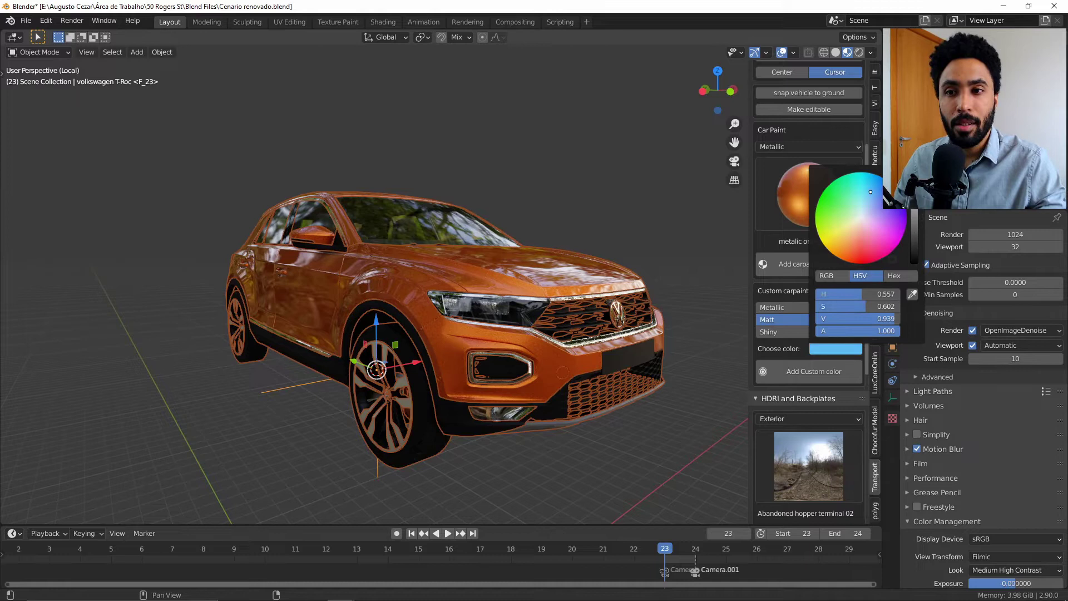
{"action": "left_click", "coordinate": [813, 378]}
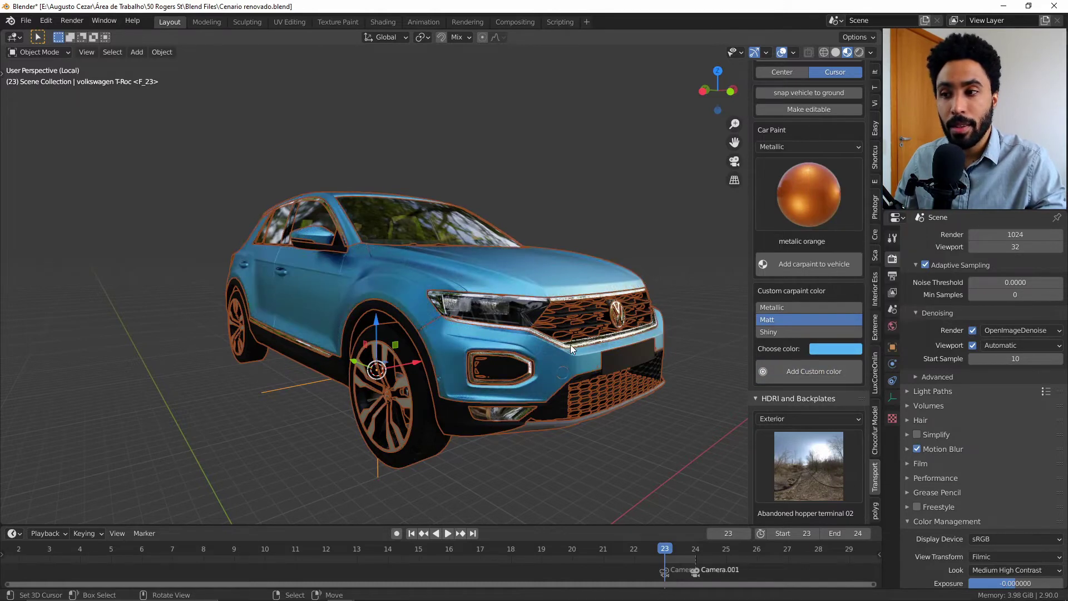
Change the light blue paint finish to shiny, then metallic.
{"action": "middle_click_drag", "start_coordinate": [640, 334], "coordinate": [559, 371]}
{"action": "scroll", "coordinate": [520, 375], "scroll_direction": "up", "scroll_amount": 3}
{"action": "scroll", "coordinate": [517, 369], "scroll_direction": "up", "scroll_amount": 4}
{"action": "left_click", "coordinate": [782, 331]}
{"action": "left_click", "coordinate": [801, 379]}
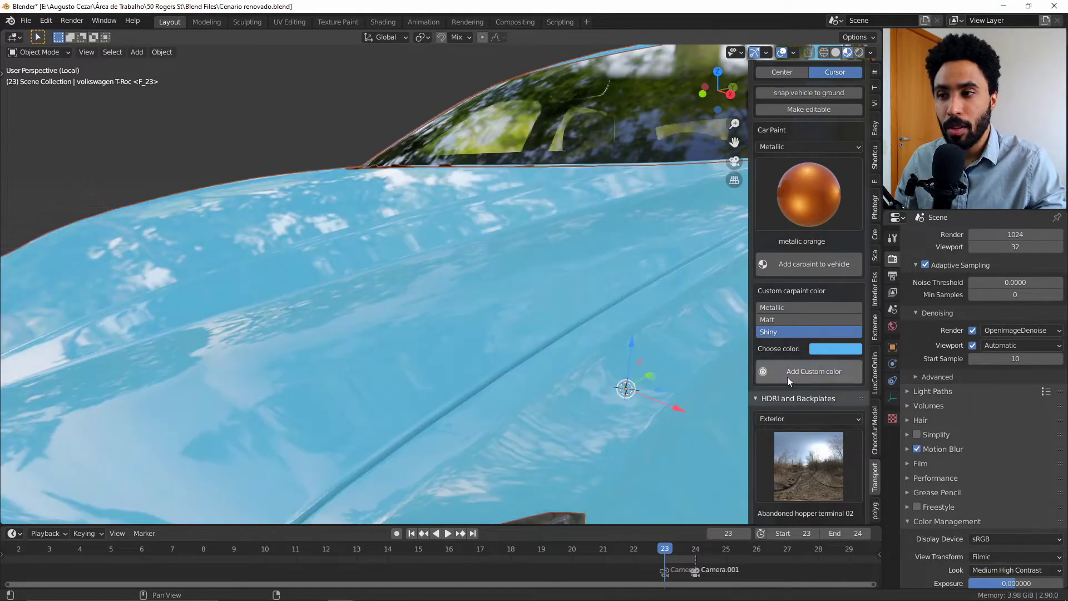
{"action": "left_click", "coordinate": [784, 307]}
Add a plane under the car and scale it up into a large ground.
{"action": "middle_click_drag", "start_coordinate": [640, 378], "coordinate": [586, 374]}
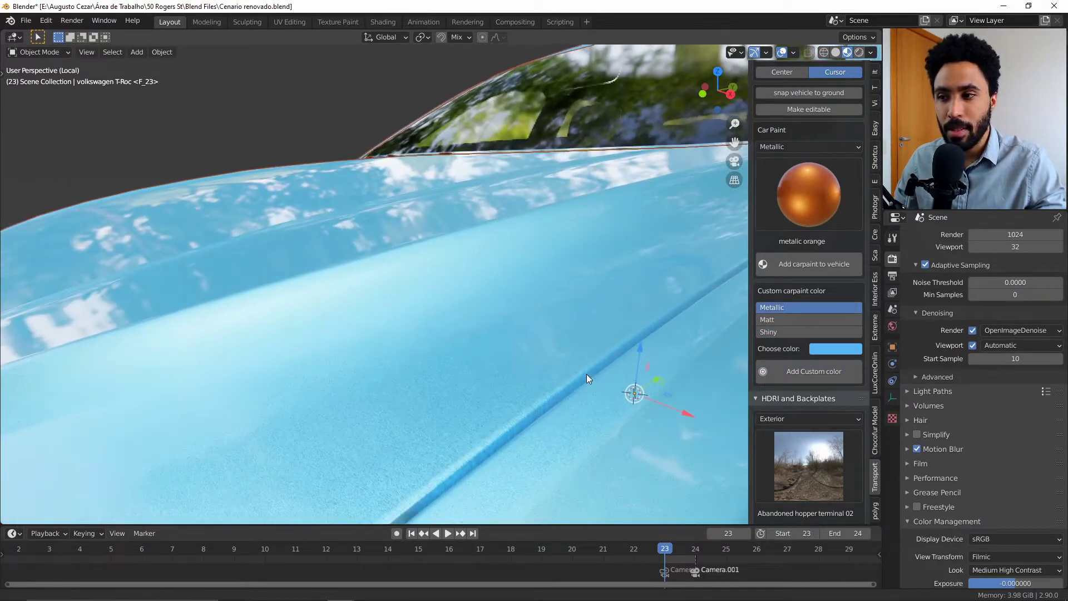
{"action": "scroll", "coordinate": [593, 369], "scroll_direction": "down", "scroll_amount": 6}
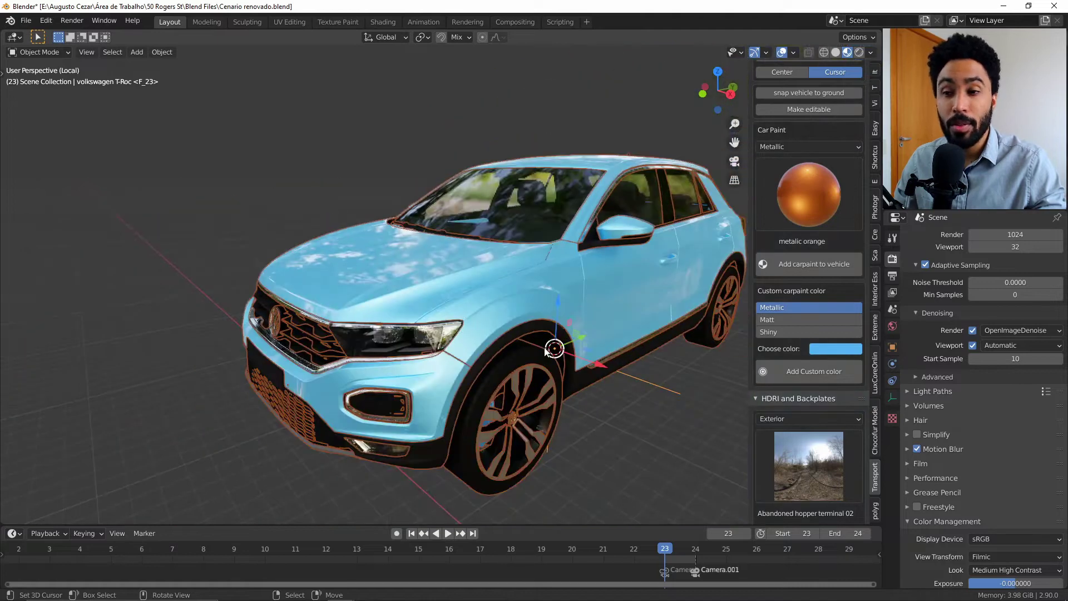
{"action": "mouse_move", "coordinate": [541, 344]}
{"action": "middle_mouse_down"}
{"action": "mouse_move", "coordinate": [526, 345]}
{"action": "mouse_move", "coordinate": [612, 336]}
{"action": "mouse_move", "coordinate": [523, 346]}
{"action": "middle_mouse_up"}
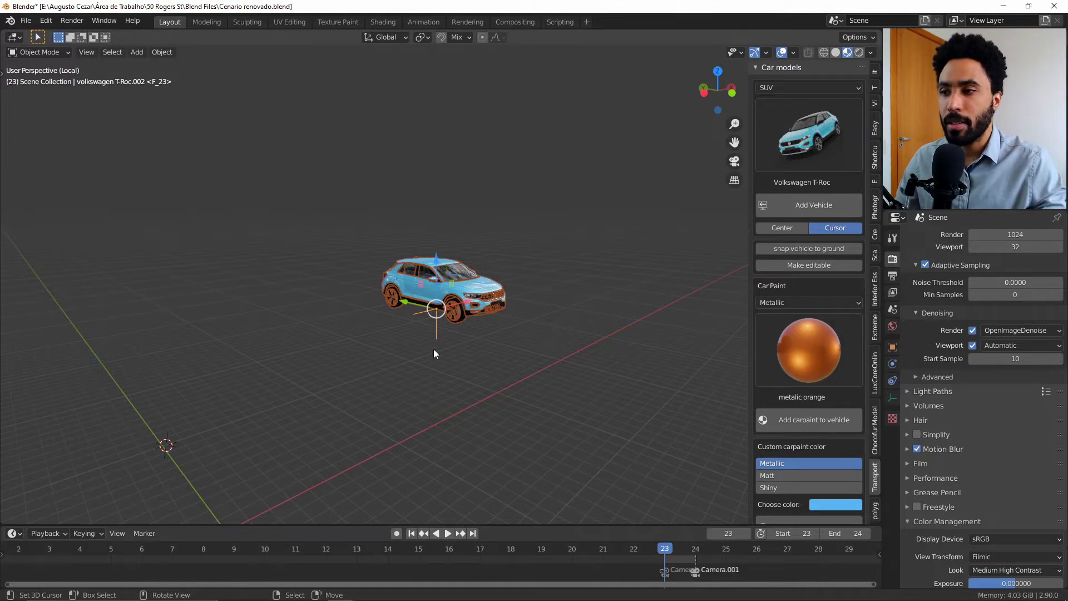
{"action": "key", "text": "shift+a"}
{"action": "mouse_move", "coordinate": [477, 356]}
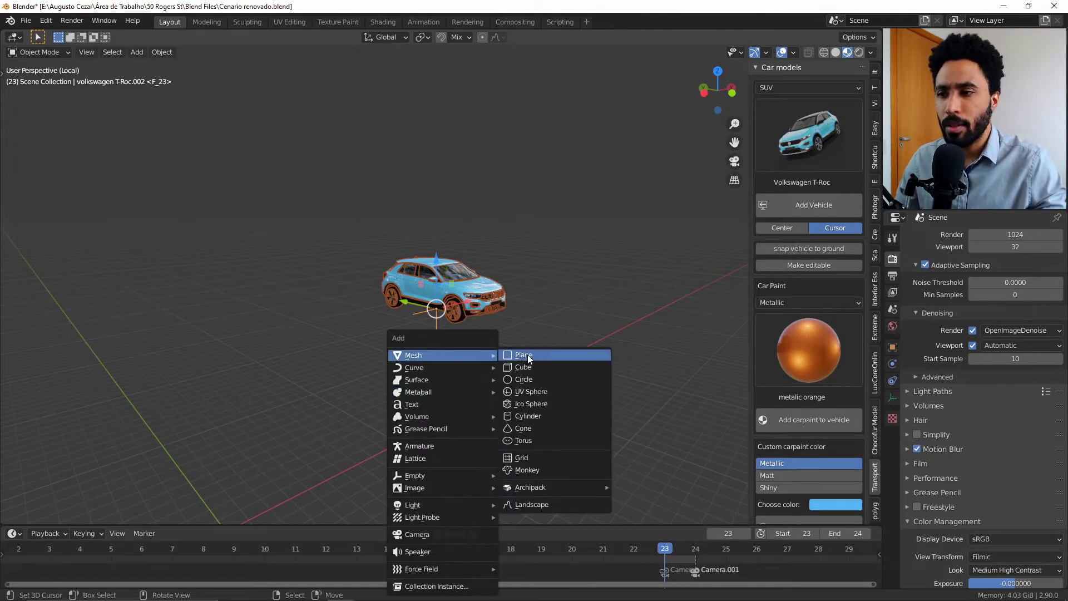
{"action": "left_click", "coordinate": [523, 355]}
{"action": "middle_click_drag", "start_coordinate": [478, 387], "coordinate": [596, 416]}
{"action": "key", "text": "s"}
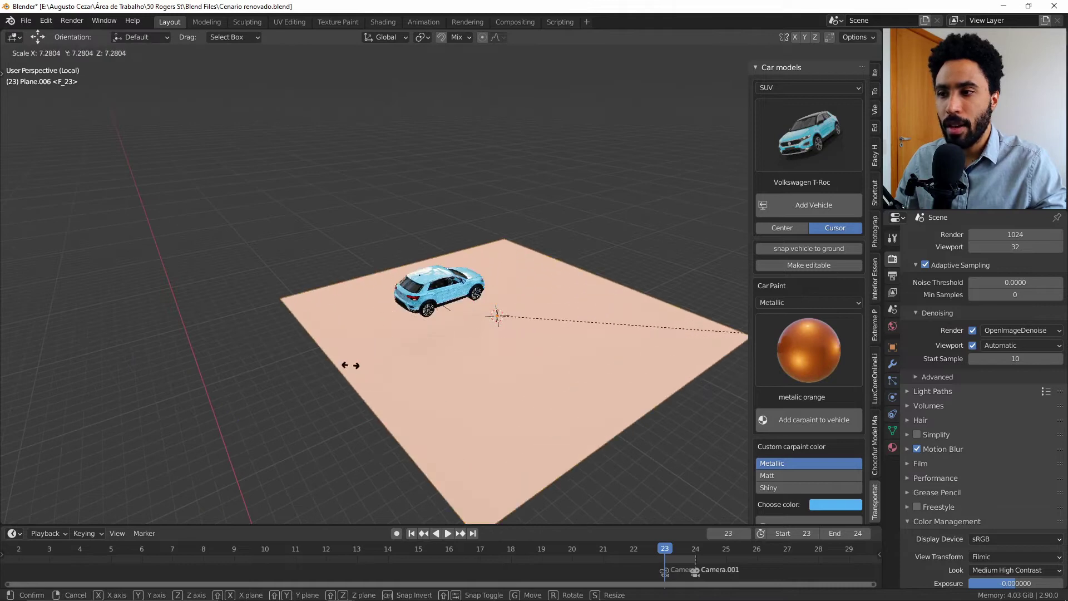
{"action": "left_click", "coordinate": [510, 363]}
{"action": "middle_click_drag", "start_coordinate": [509, 363], "coordinate": [369, 360]}
Try extruding the plane along X, then delete the extruded vertices.
{"action": "key", "text": "e"}
{"action": "key", "text": "x"}
{"action": "left_click", "coordinate": [210, 369]}
{"action": "key", "text": "g"}
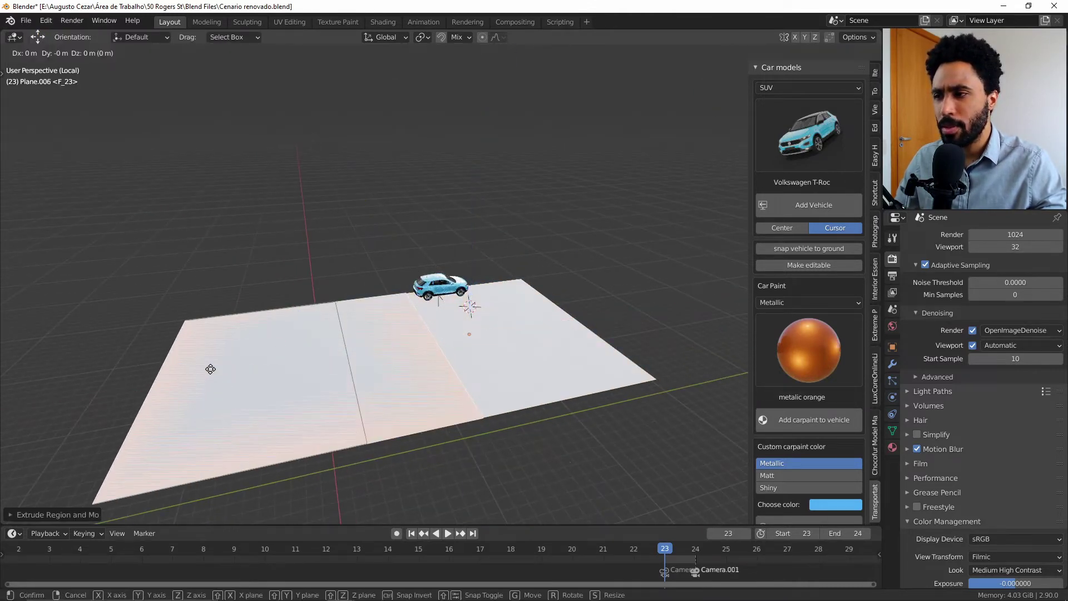
{"action": "left_click", "coordinate": [223, 265]}
{"action": "key", "text": "x"}
{"action": "left_click", "coordinate": [228, 175]}
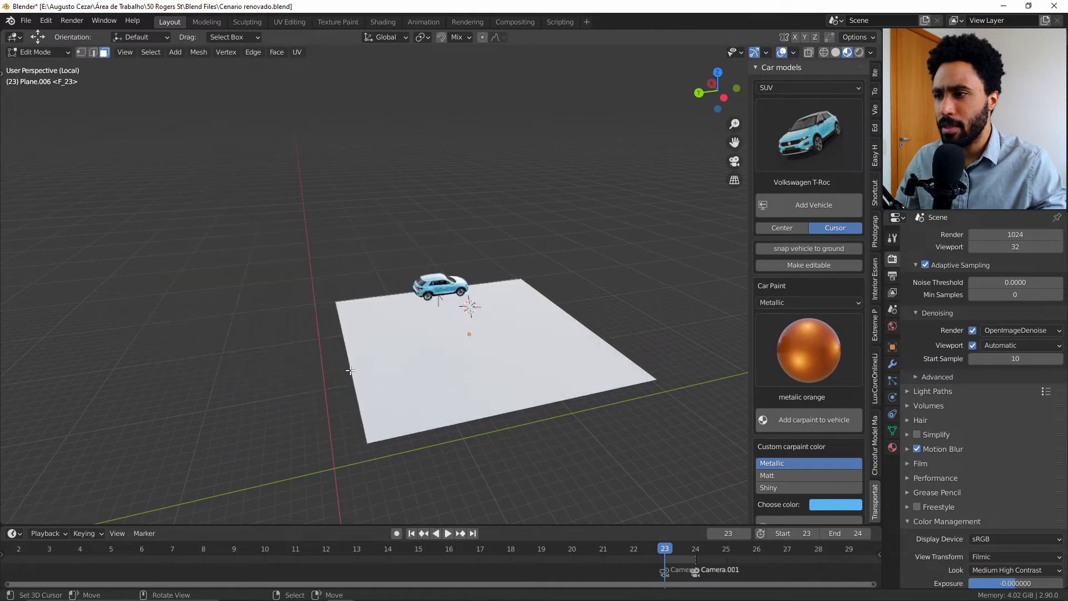
Extrude the plane's left edge upward into a slope and return to Object Mode.
{"action": "left_click", "coordinate": [350, 371]}
{"action": "key", "text": "e"}
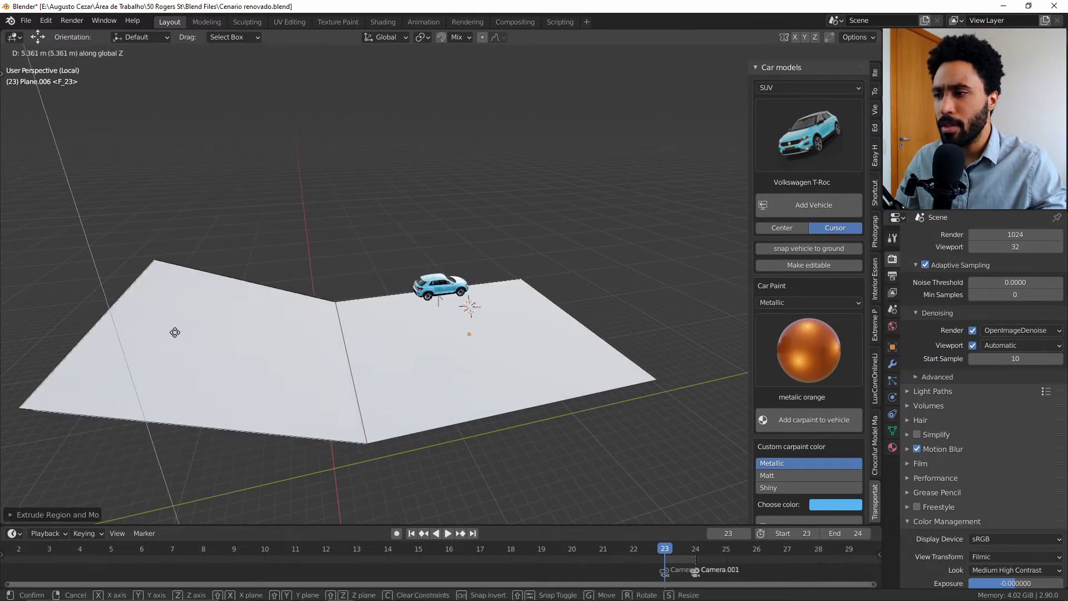
{"action": "left_click", "coordinate": [174, 327]}
{"action": "key", "text": "a"}
{"action": "key", "text": "Tab"}
{"action": "middle_click_drag", "start_coordinate": [384, 362], "coordinate": [326, 362]}
{"action": "key", "text": "Tab"}
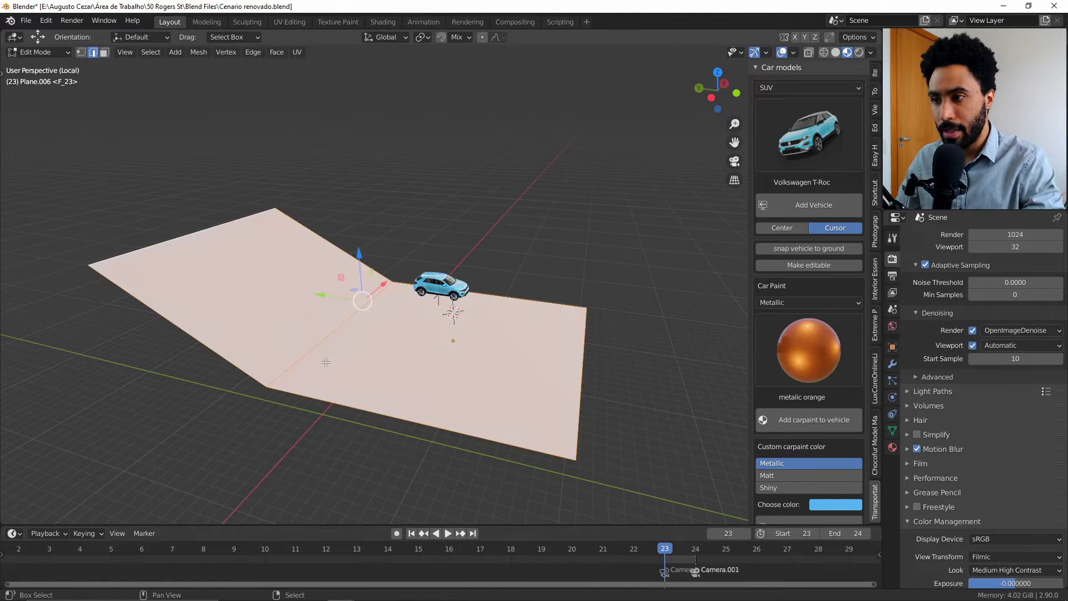
{"action": "key", "text": "Tab"}
{"action": "scroll", "coordinate": [441, 286], "scroll_direction": "up", "scroll_amount": 3}
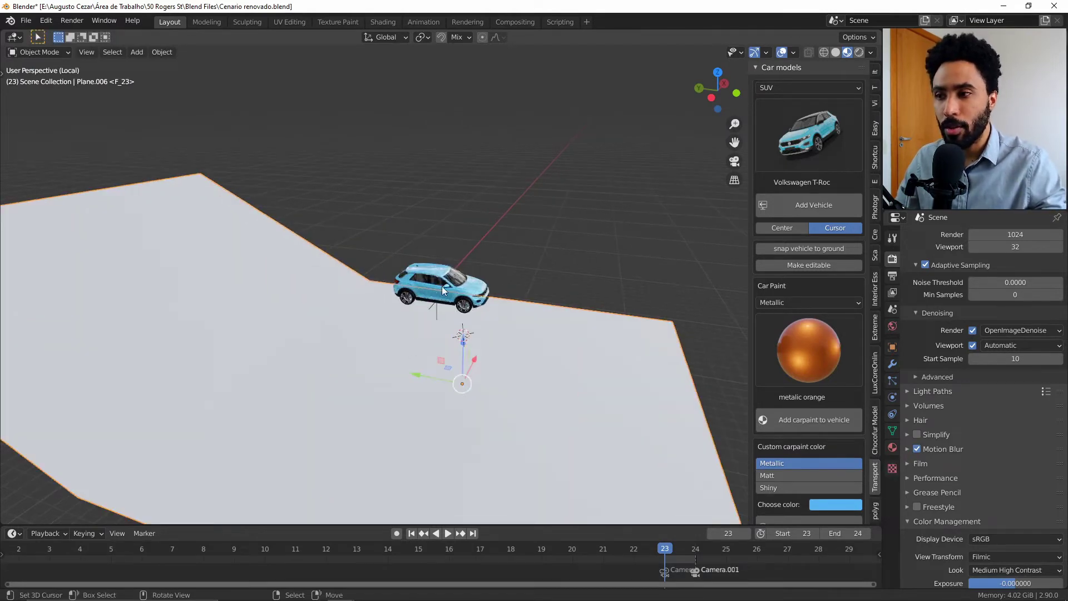
Place a linked duplicate of the T-Roc to the left along the Y axis.
{"action": "right_click", "coordinate": [442, 285]}
{"action": "scroll", "coordinate": [441, 285], "scroll_direction": "down", "scroll_amount": 3}
{"action": "middle_click_drag", "start_coordinate": [441, 286], "coordinate": [456, 280]}
{"action": "key", "text": "alt+d"}
{"action": "key", "text": "y"}
{"action": "left_click", "coordinate": [316, 282]}
{"action": "right_click", "coordinate": [441, 285], "text": "shift"}
Hide the viewport overlays and select only the right car.
{"action": "key", "text": "z"}
{"action": "left_click", "coordinate": [447, 239]}
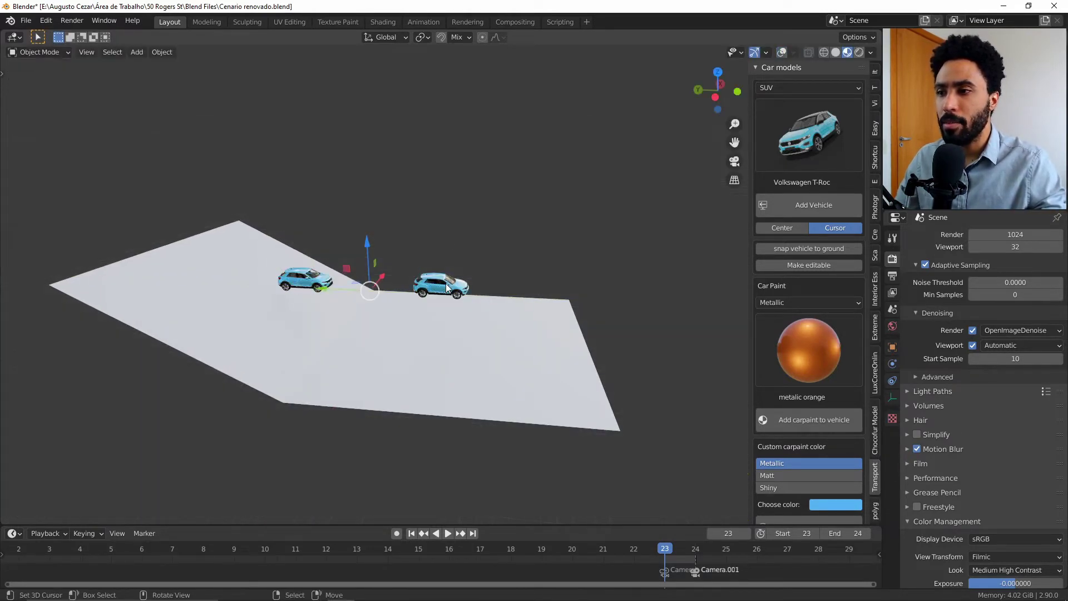
{"action": "right_click", "coordinate": [447, 284]}
{"action": "key", "text": "alt+d"}
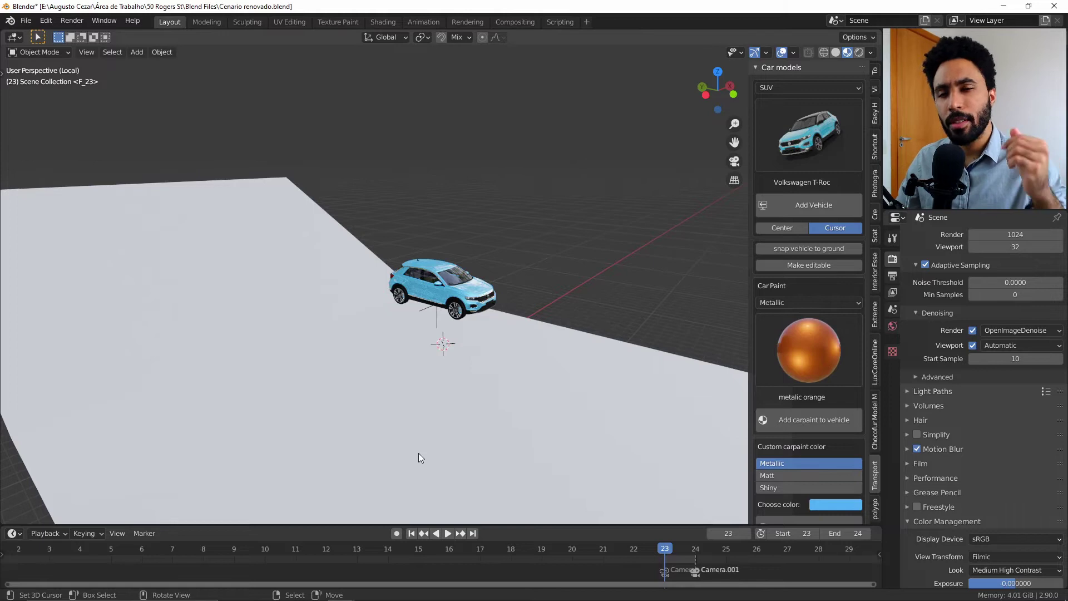
Snap the car to the ground, then raise it vertically above the plane.
{"action": "left_click", "coordinate": [806, 248]}
{"action": "right_click", "coordinate": [447, 292]}
{"action": "middle_click_drag", "start_coordinate": [448, 290], "coordinate": [477, 326]}
{"action": "scroll", "coordinate": [519, 307], "scroll_direction": "down", "scroll_amount": 3}
{"action": "key", "text": "g"}
{"action": "key", "text": "z"}
{"action": "left_click", "coordinate": [501, 277]}
Duplicate the car to the left along Y and snap the selection onto the plane.
{"action": "key", "text": "alt+d"}
{"action": "key", "text": "y"}
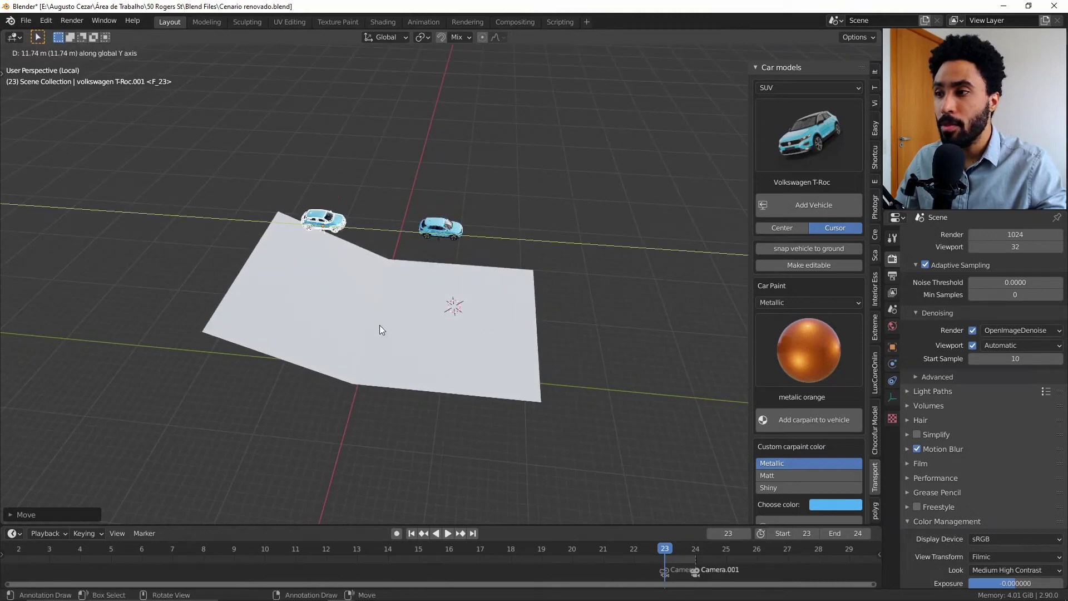
{"action": "left_click", "coordinate": [379, 324]}
{"action": "right_click", "coordinate": [462, 230], "text": "shift"}
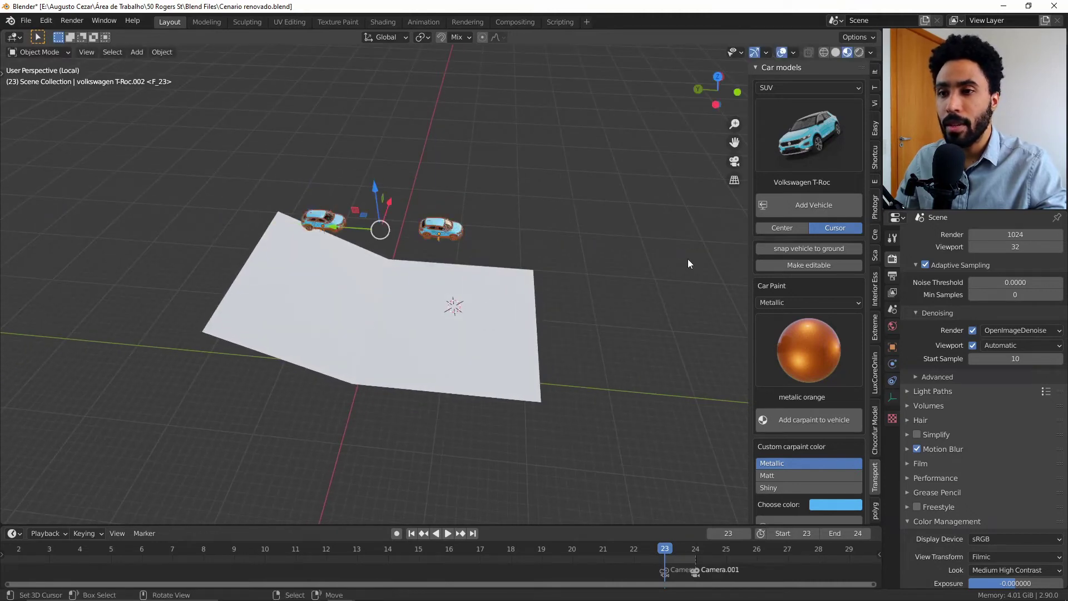
{"action": "left_click", "coordinate": [815, 252]}
Snap the left car onto the ramp and the right car onto the plane.
{"action": "middle_click_drag", "start_coordinate": [423, 367], "coordinate": [422, 314]}
{"action": "scroll", "coordinate": [422, 316], "scroll_direction": "up", "scroll_amount": 3}
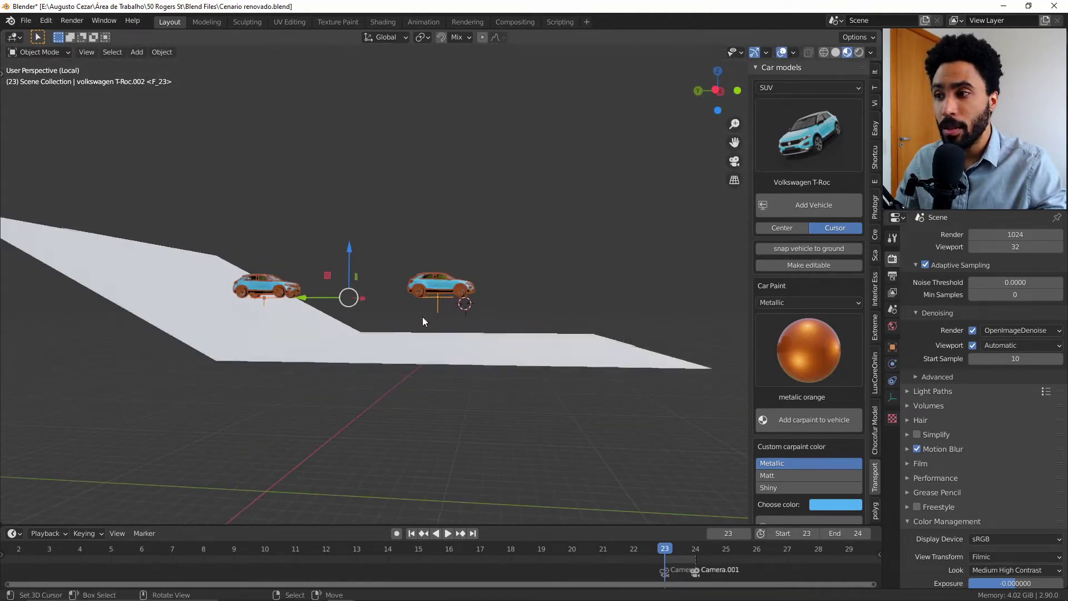
{"action": "right_click", "coordinate": [285, 283]}
{"action": "left_click", "coordinate": [820, 248]}
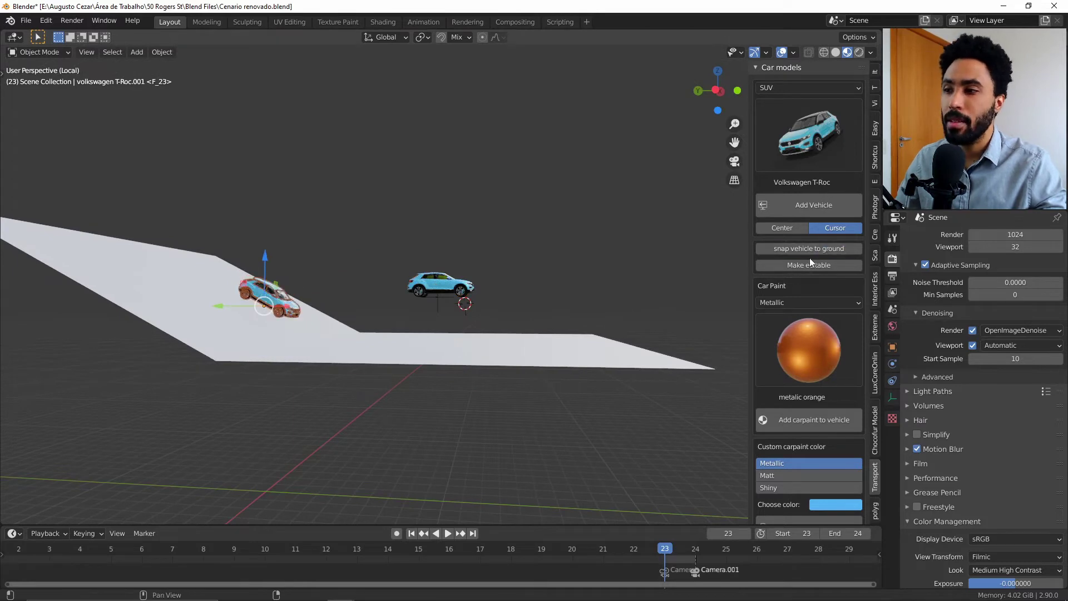
{"action": "right_click", "coordinate": [430, 285]}
{"action": "left_click", "coordinate": [801, 249]}
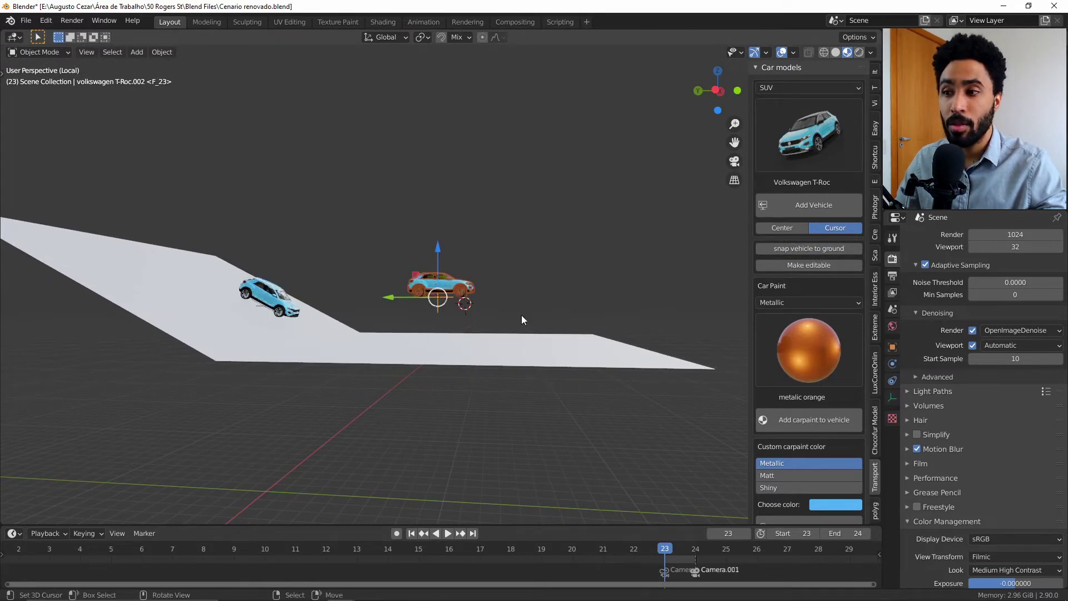
{"action": "middle_click_drag", "start_coordinate": [522, 315], "coordinate": [710, 294]}
{"action": "left_click", "coordinate": [799, 248]}
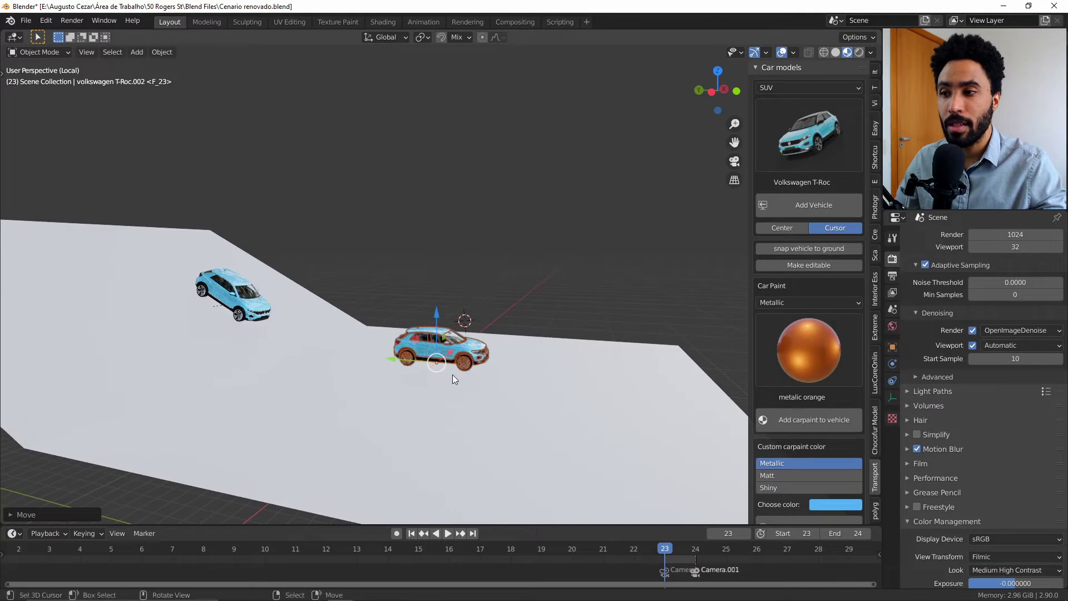
Select and frame the left car, then orbit to see both cars.
{"action": "middle_click_drag", "start_coordinate": [452, 375], "coordinate": [409, 385]}
{"action": "left_click", "coordinate": [459, 345]}
{"action": "key", "text": "KP_Decimal"}
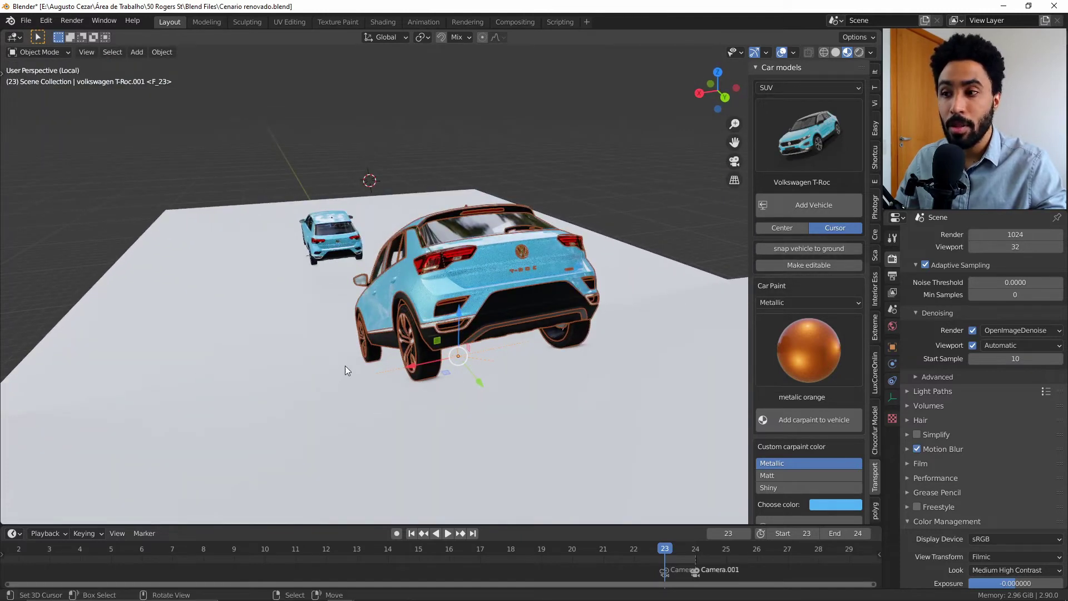
{"action": "middle_click_drag", "start_coordinate": [344, 366], "coordinate": [466, 362]}
{"action": "right_click", "coordinate": [606, 368]}
{"action": "scroll", "coordinate": [606, 368], "scroll_direction": "down", "scroll_amount": 4}
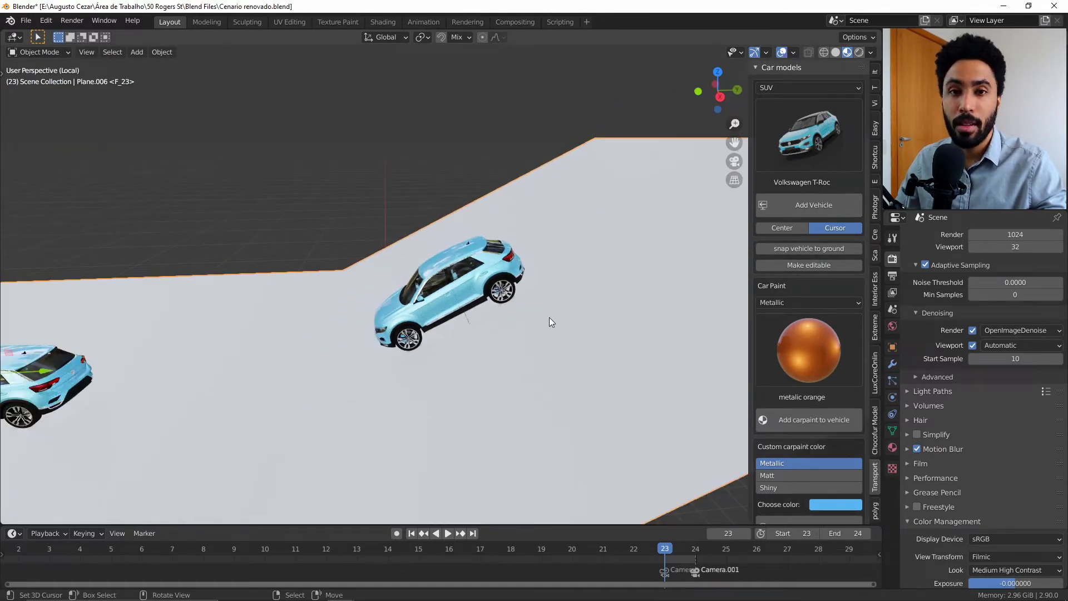
{"action": "scroll", "coordinate": [549, 322], "scroll_direction": "down", "scroll_amount": 4}
{"action": "middle_click_drag", "start_coordinate": [550, 321], "coordinate": [470, 333]}
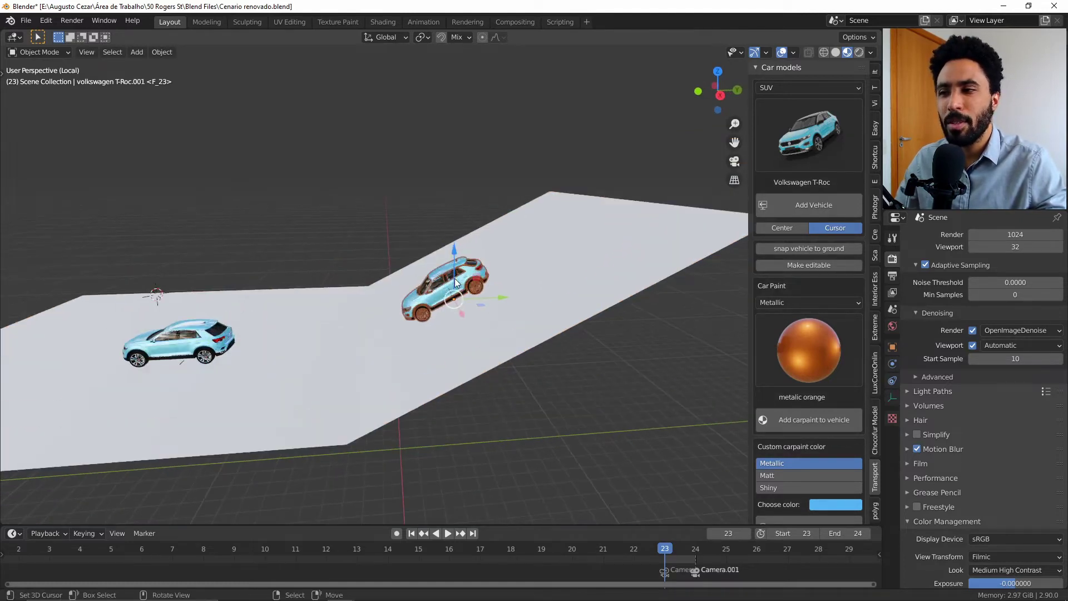
Rotate the second car about the X axis to follow the slope.
{"action": "key", "text": "r"}
{"action": "key", "text": "x"}
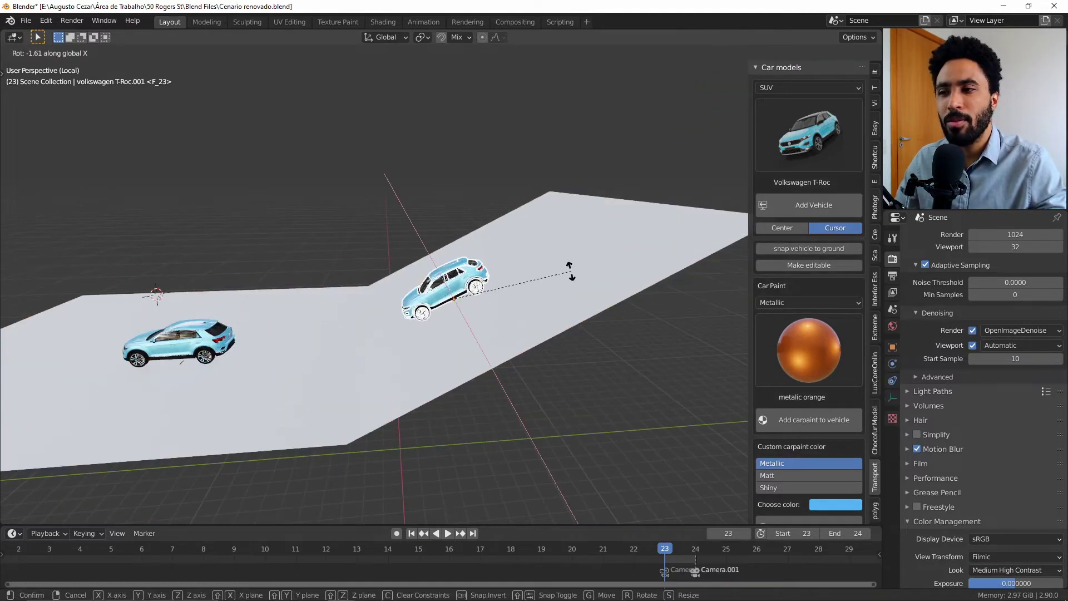
{"action": "left_click", "coordinate": [579, 283]}
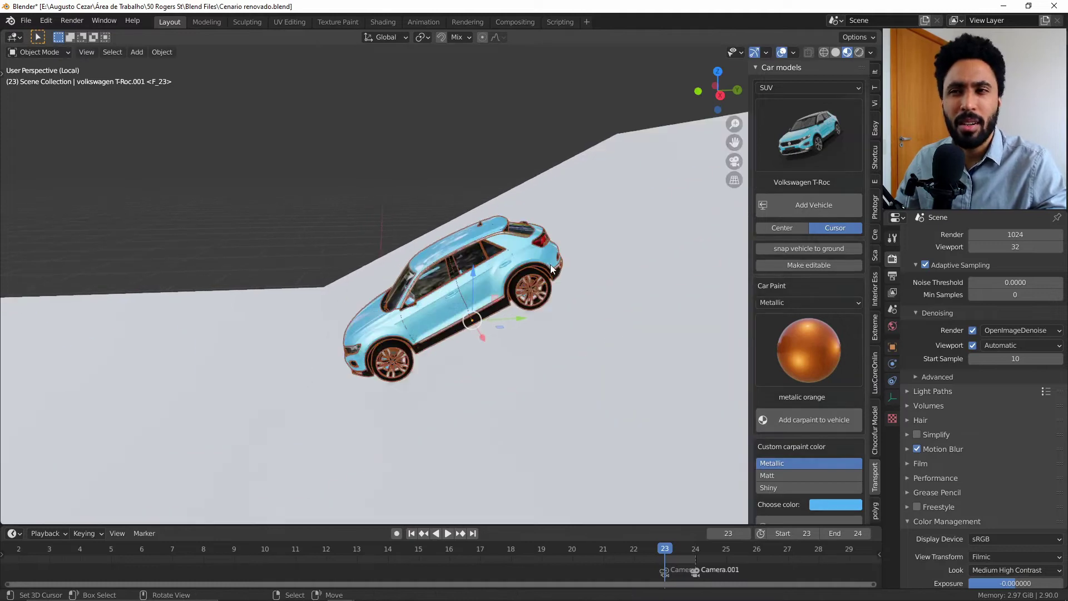
{"action": "key", "text": "KP_Decimal"}
{"action": "scroll", "coordinate": [532, 273], "scroll_direction": "down", "scroll_amount": 5}
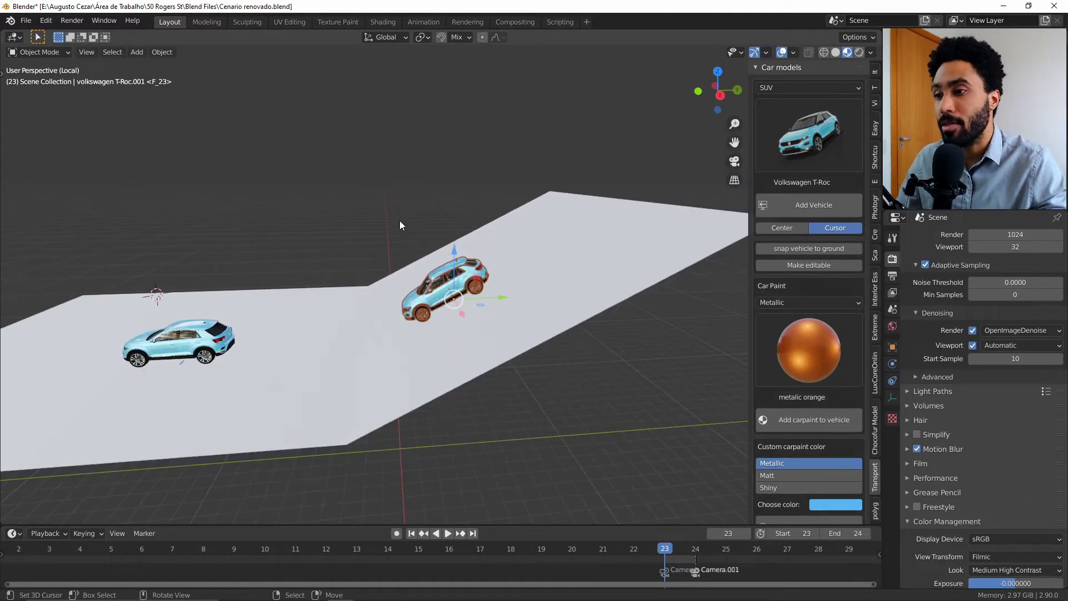
{"action": "middle_click_drag", "start_coordinate": [400, 224], "coordinate": [425, 225]}
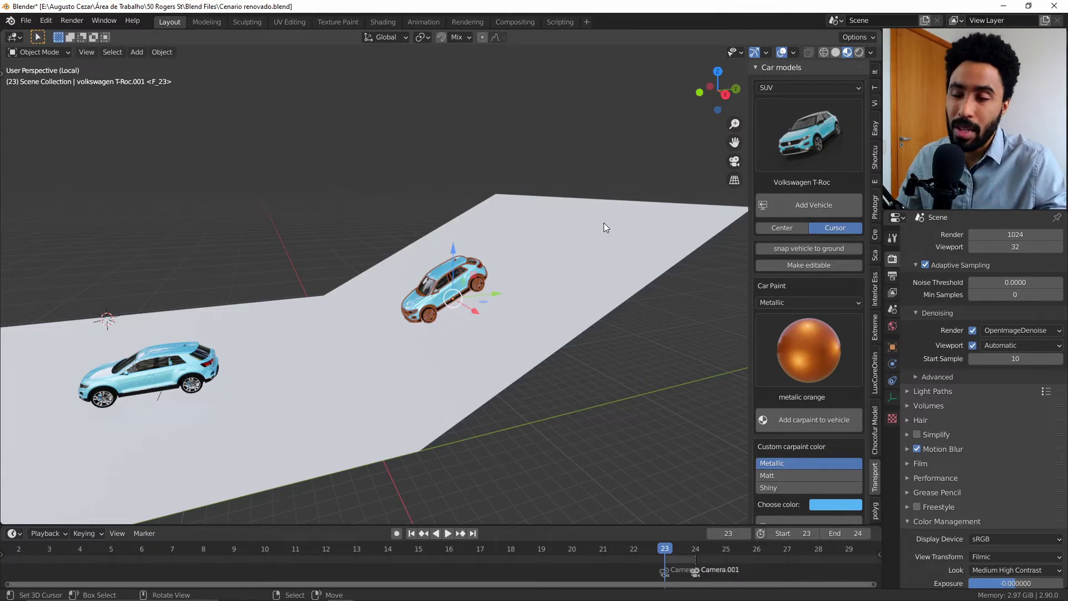
{"action": "scroll", "coordinate": [822, 276], "scroll_direction": "down", "scroll_amount": 15}
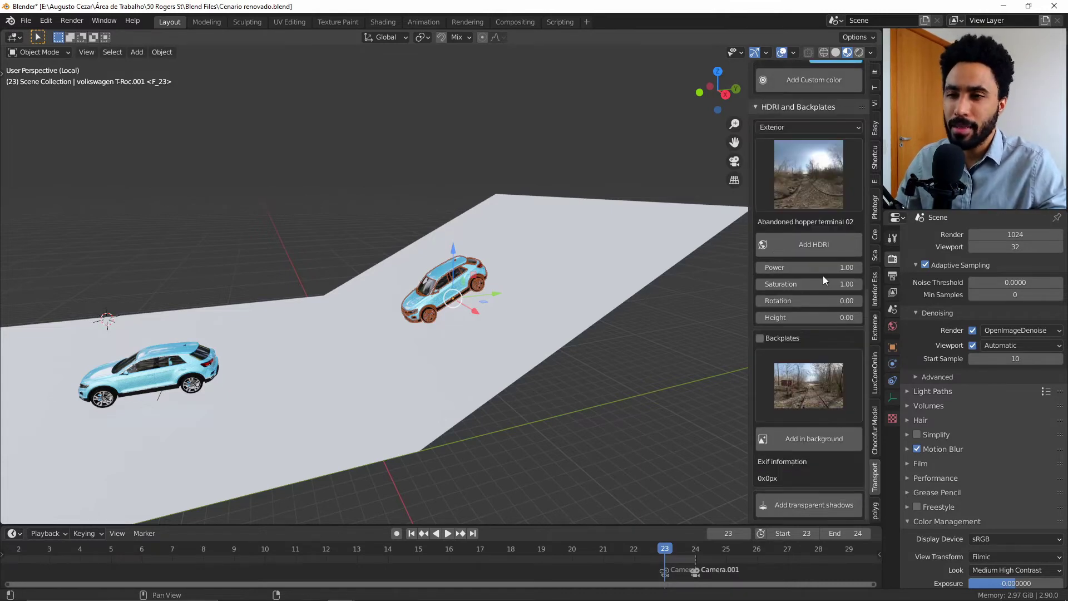
Browse the HDRI environment choices, then switch to the browser window.
{"action": "left_click", "coordinate": [808, 174]}
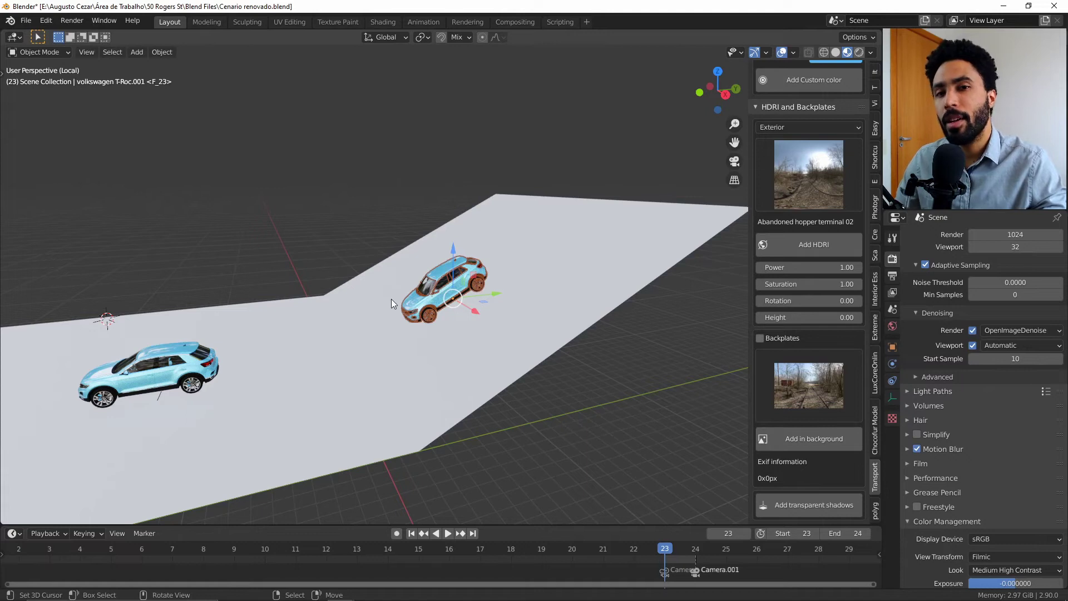
{"action": "key", "text": "alt+Tab"}
Scroll the Transportation page past mesh and HDRI sections to the Lite and Pro Pack lists.
{"action": "left_click", "coordinate": [829, 264]}
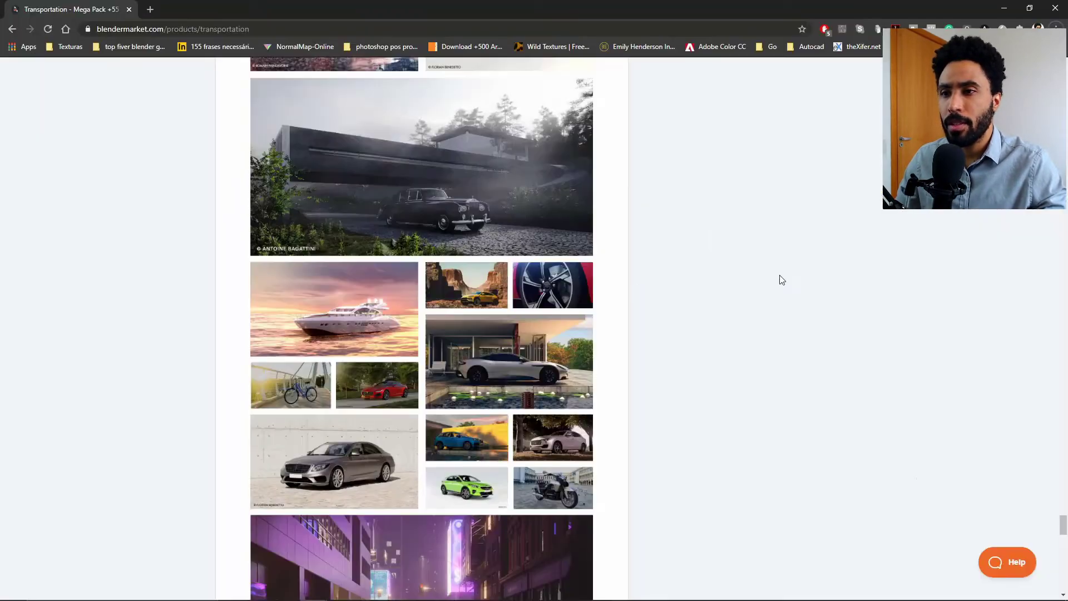
{"action": "scroll", "coordinate": [638, 283], "scroll_direction": "up", "scroll_amount": 20}
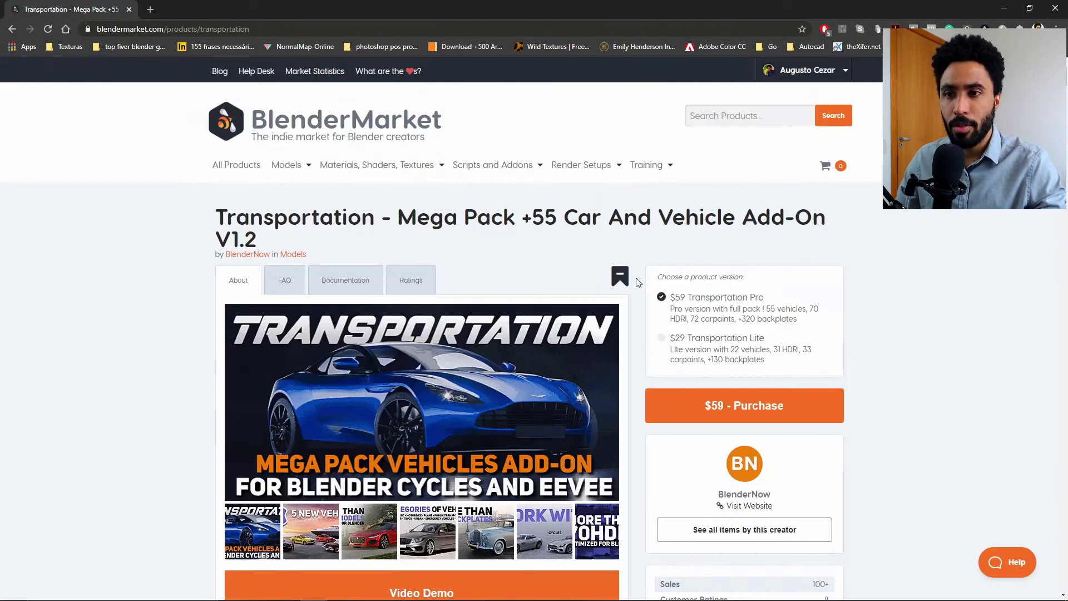
{"action": "scroll", "coordinate": [638, 283], "scroll_direction": "down", "scroll_amount": 20}
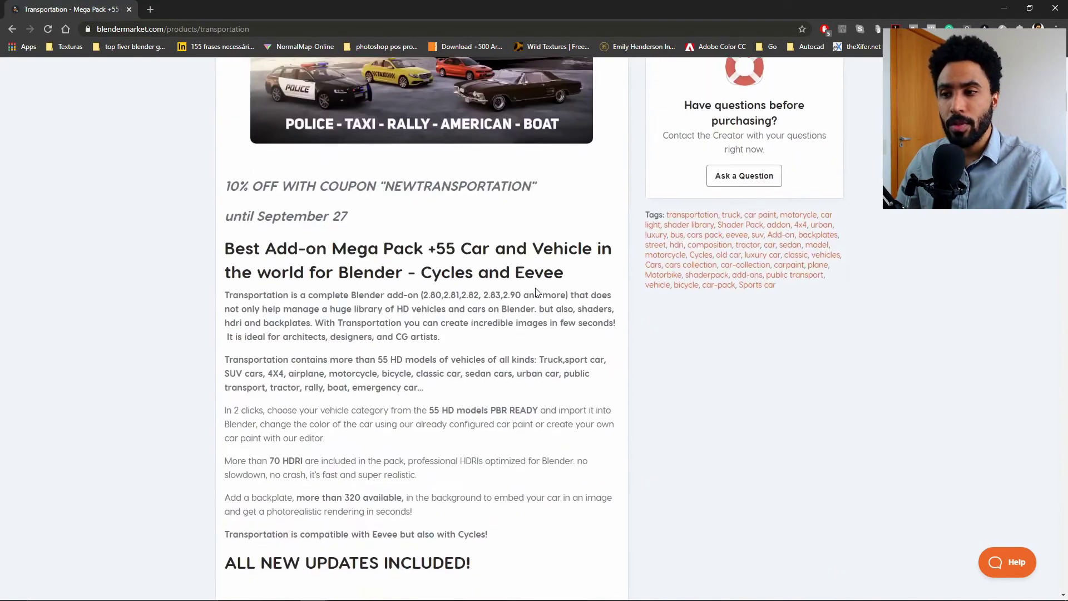
{"action": "scroll", "coordinate": [537, 289], "scroll_direction": "down", "scroll_amount": 15}
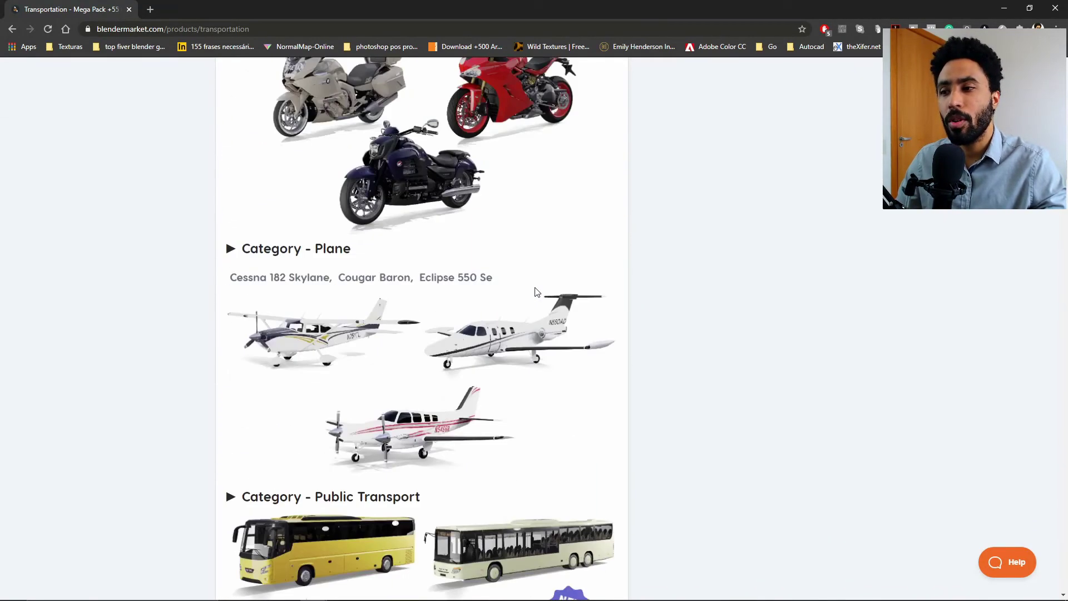
{"action": "scroll", "coordinate": [535, 290], "scroll_direction": "up", "scroll_amount": 13}
{"action": "scroll", "coordinate": [537, 292], "scroll_direction": "up", "scroll_amount": 20}
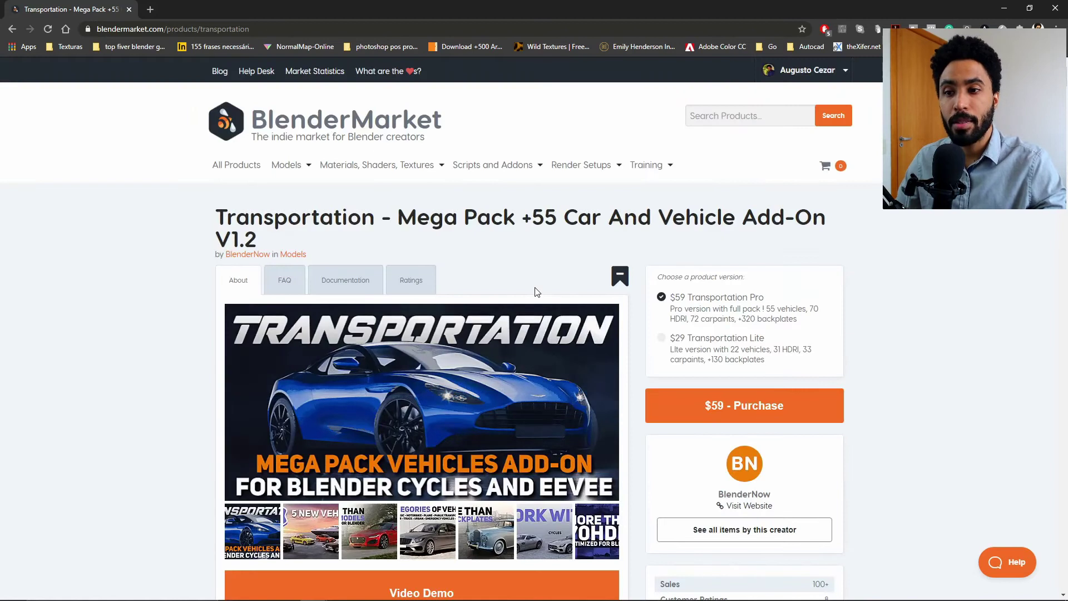
{"action": "scroll", "coordinate": [534, 291], "scroll_direction": "down", "scroll_amount": 20}
{"action": "scroll", "coordinate": [516, 371], "scroll_direction": "down", "scroll_amount": 15}
{"action": "scroll", "coordinate": [515, 371], "scroll_direction": "up", "scroll_amount": 10}
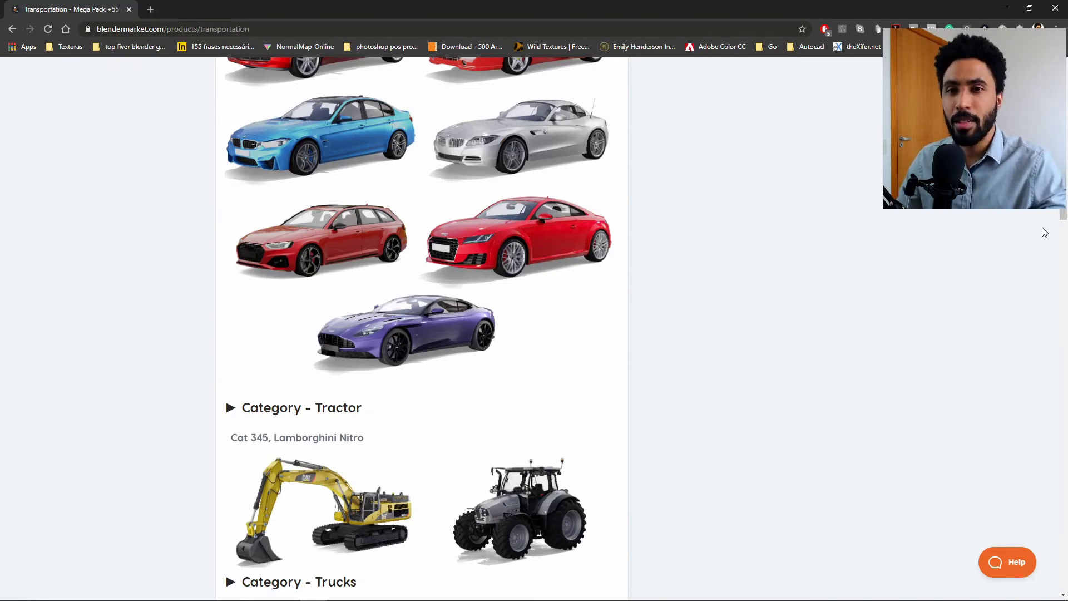
{"action": "left_click_drag", "start_coordinate": [1064, 215], "coordinate": [1061, 365]}
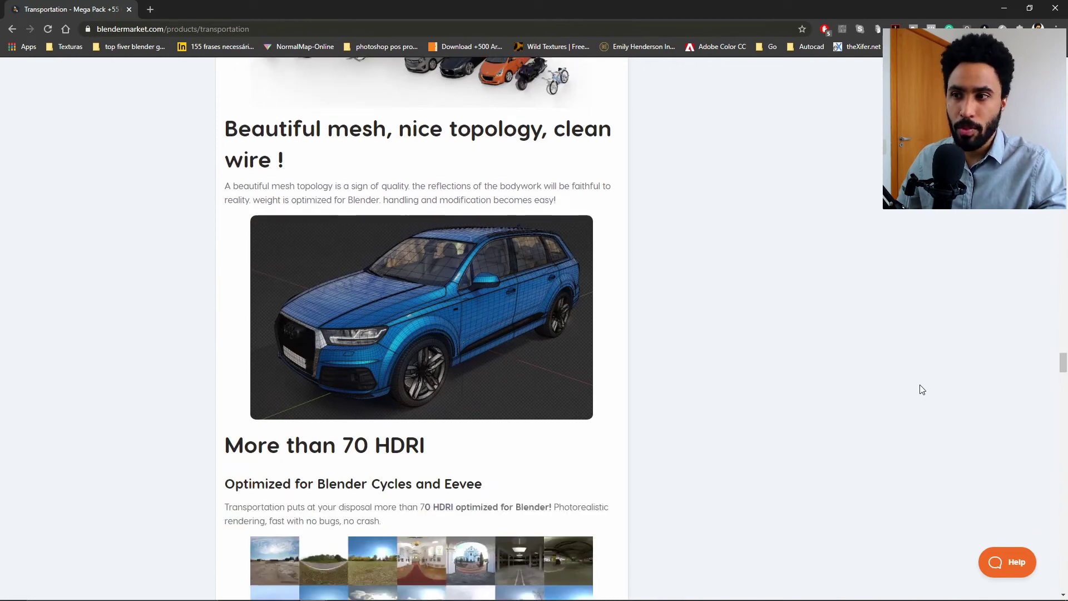
{"action": "scroll", "coordinate": [808, 372], "scroll_direction": "down", "scroll_amount": 20}
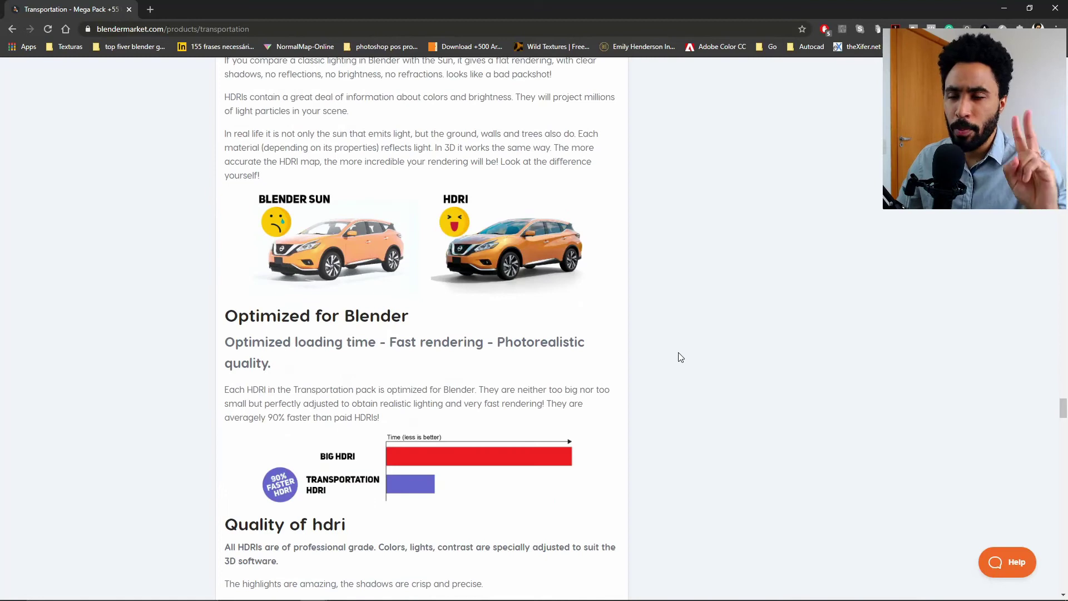
{"action": "scroll", "coordinate": [681, 358], "scroll_direction": "down", "scroll_amount": 20}
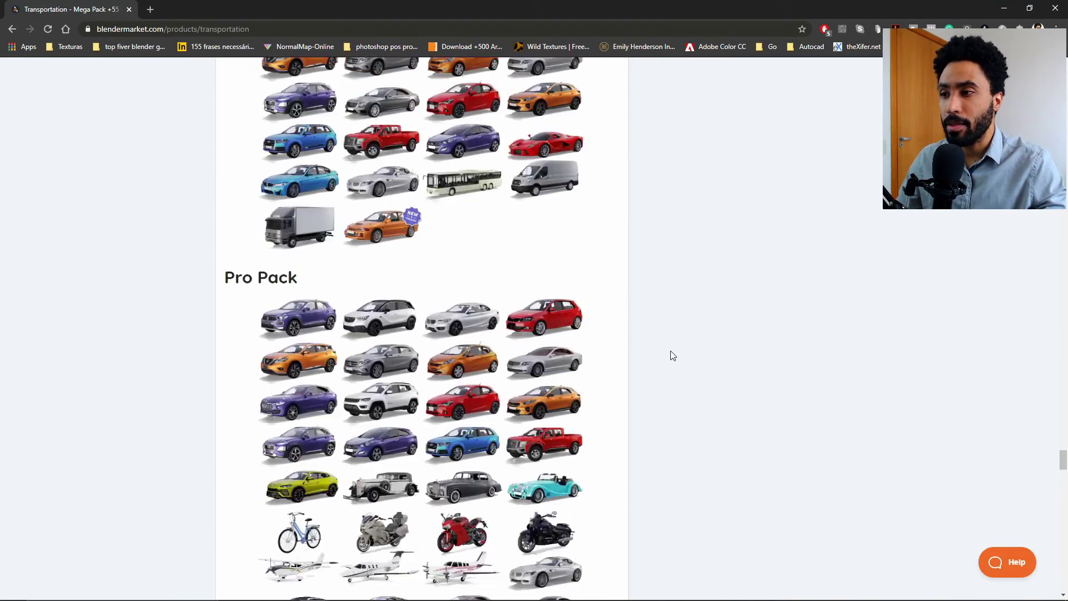
Scroll past the Pro Pack grid and pricing to the V1.2 release log and money-back guarantee.
{"action": "scroll", "coordinate": [612, 334], "scroll_direction": "up", "scroll_amount": 6}
{"action": "scroll", "coordinate": [449, 312], "scroll_direction": "down", "scroll_amount": 2}
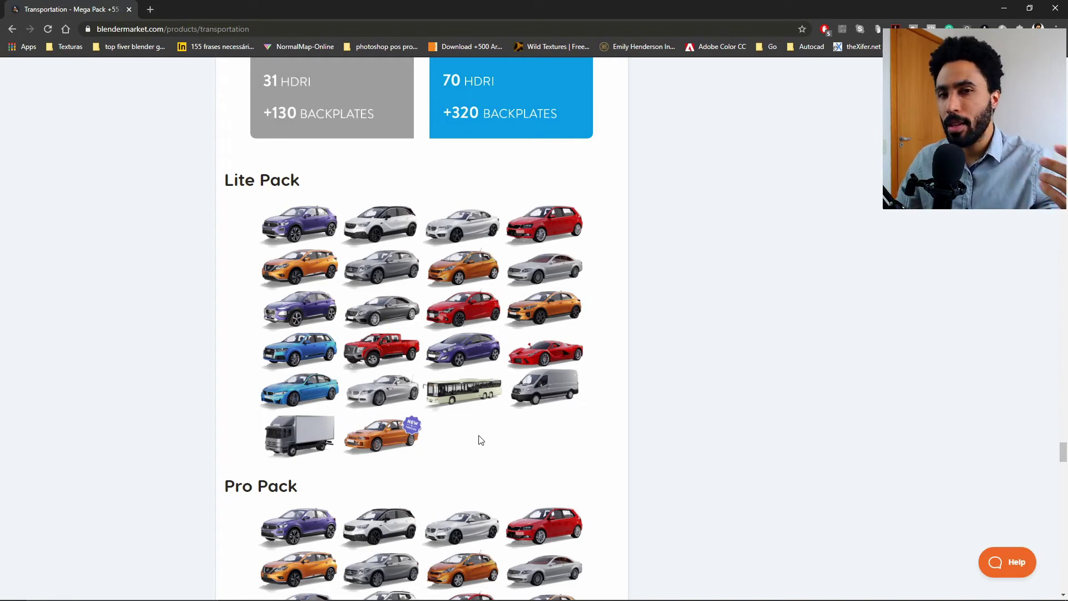
{"action": "scroll", "coordinate": [481, 440], "scroll_direction": "down", "scroll_amount": 5}
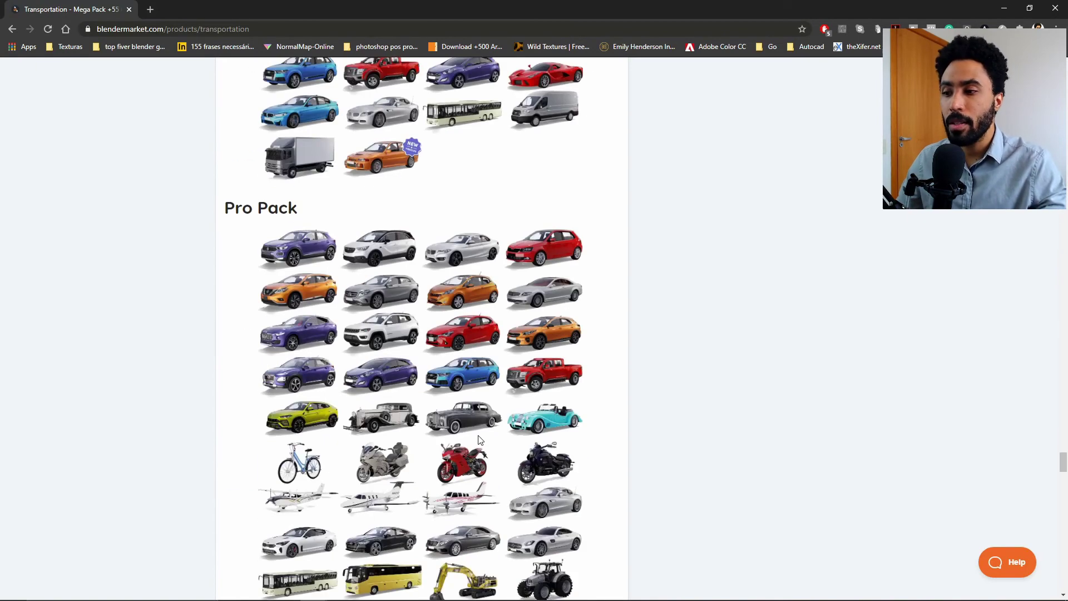
{"action": "scroll", "coordinate": [479, 440], "scroll_direction": "down", "scroll_amount": 2}
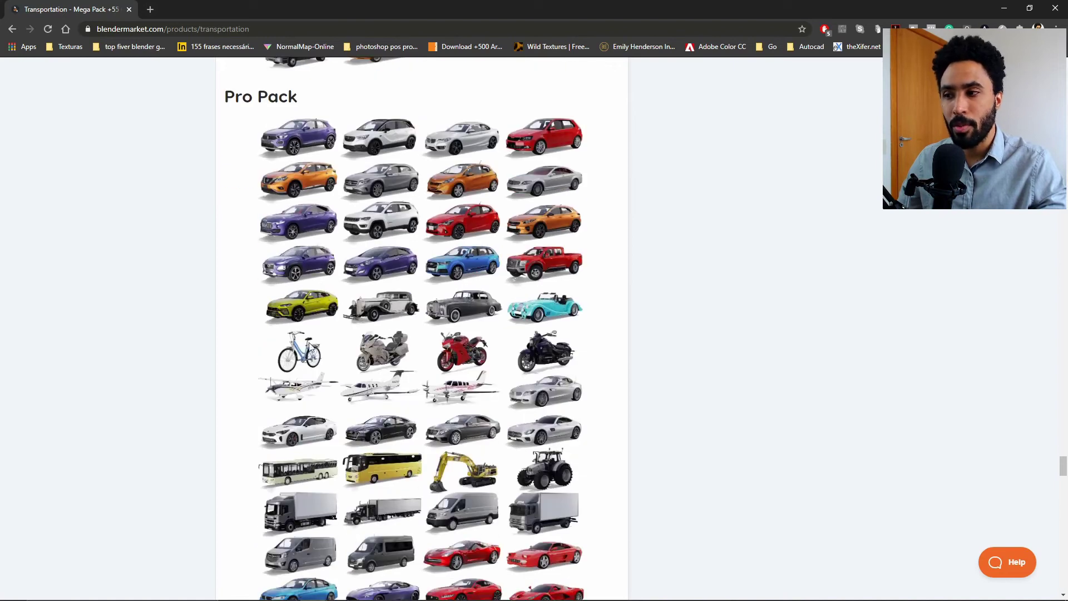
{"action": "scroll", "coordinate": [583, 358], "scroll_direction": "down", "scroll_amount": 4}
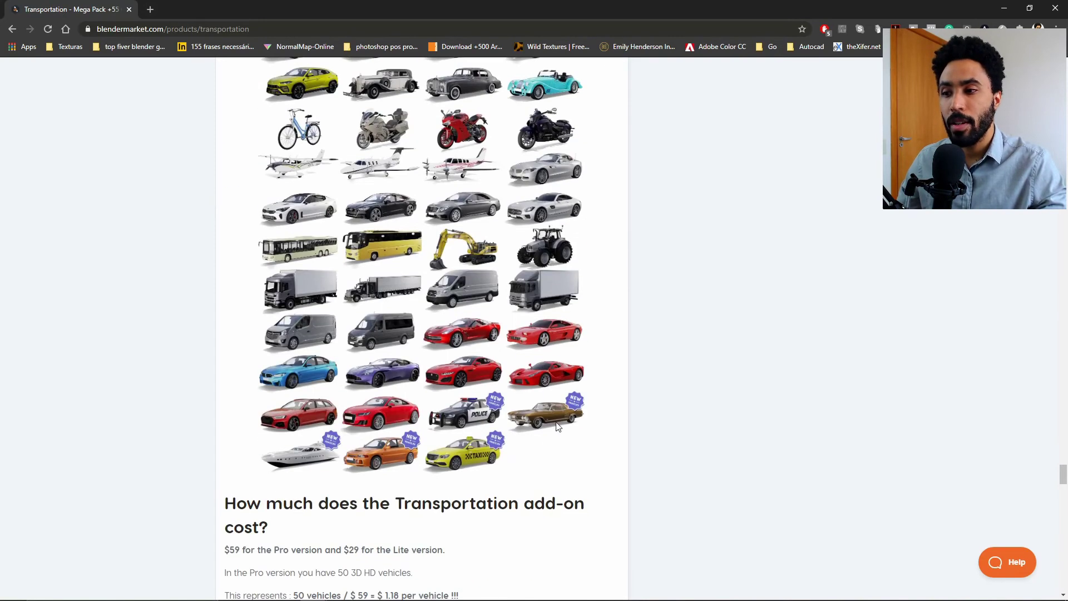
{"action": "scroll", "coordinate": [506, 392], "scroll_direction": "down", "scroll_amount": 4}
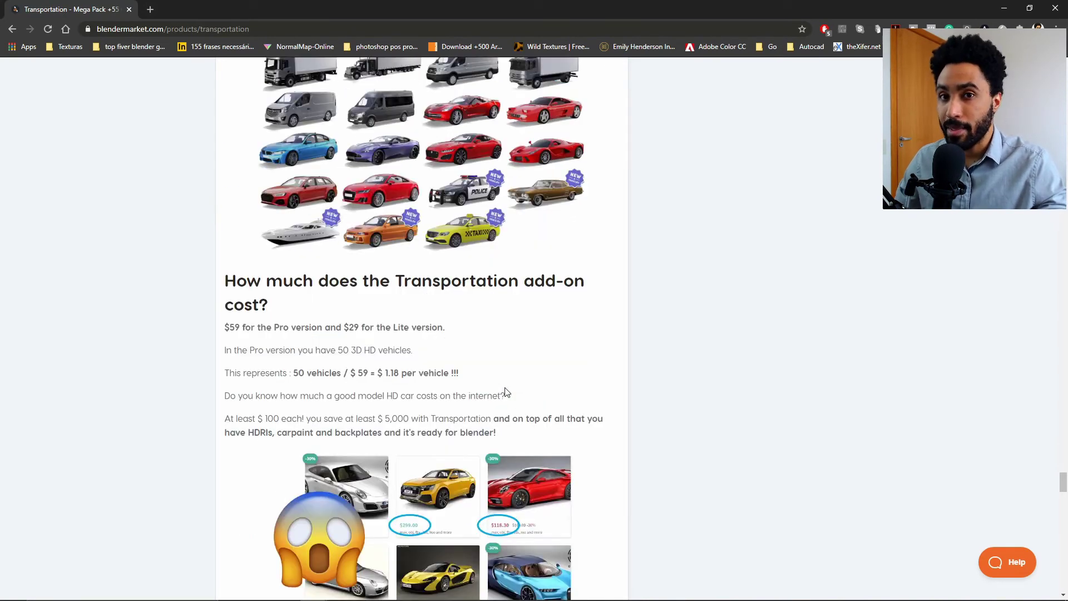
{"action": "scroll", "coordinate": [507, 393], "scroll_direction": "down", "scroll_amount": 20}
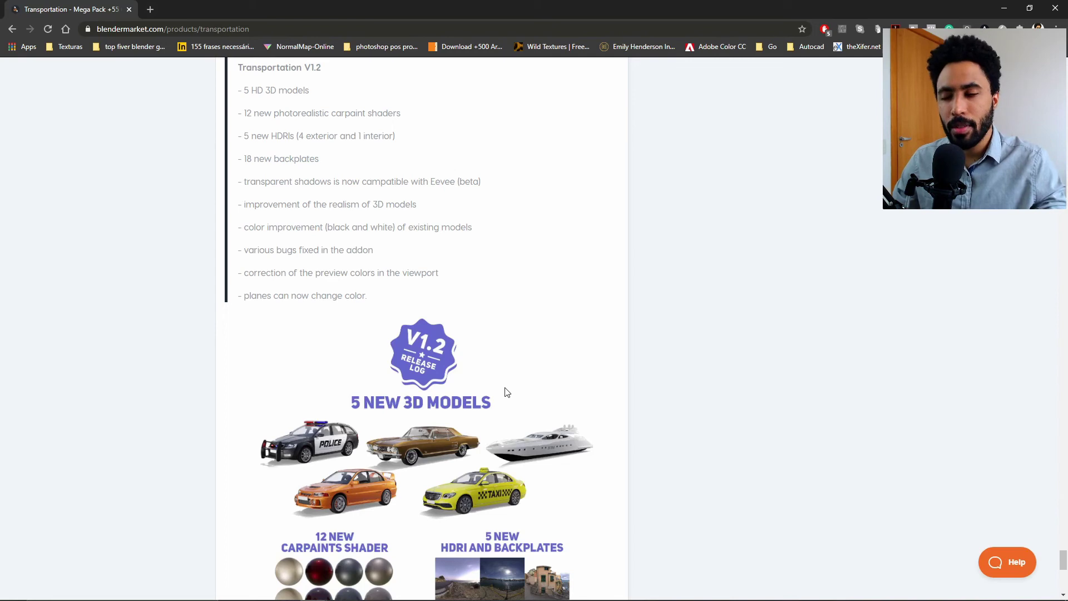
{"action": "scroll", "coordinate": [506, 392], "scroll_direction": "down", "scroll_amount": 2}
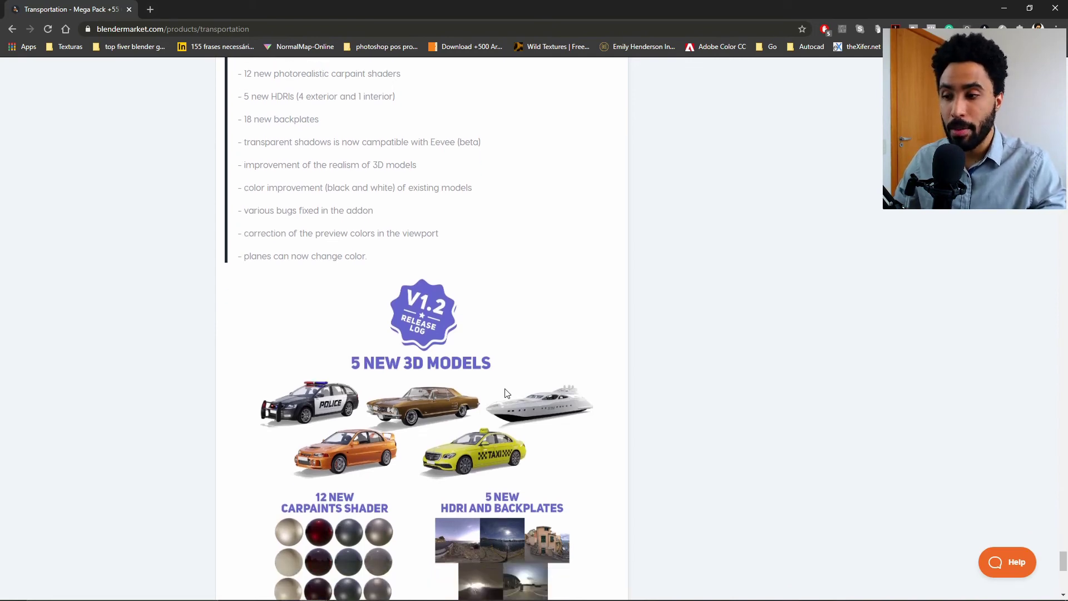
{"action": "scroll", "coordinate": [507, 392], "scroll_direction": "down", "scroll_amount": 8}
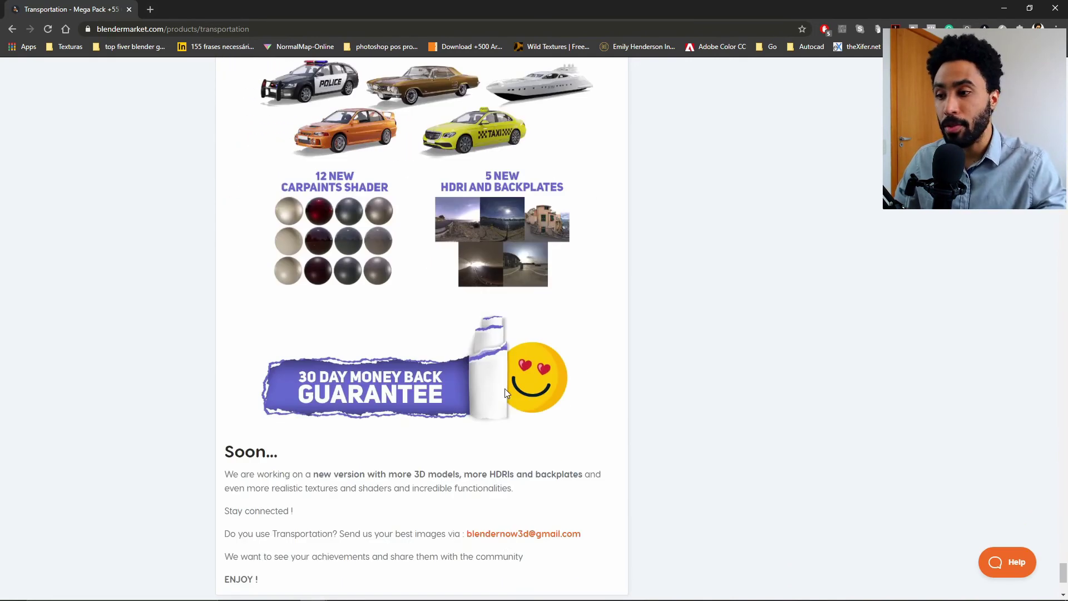